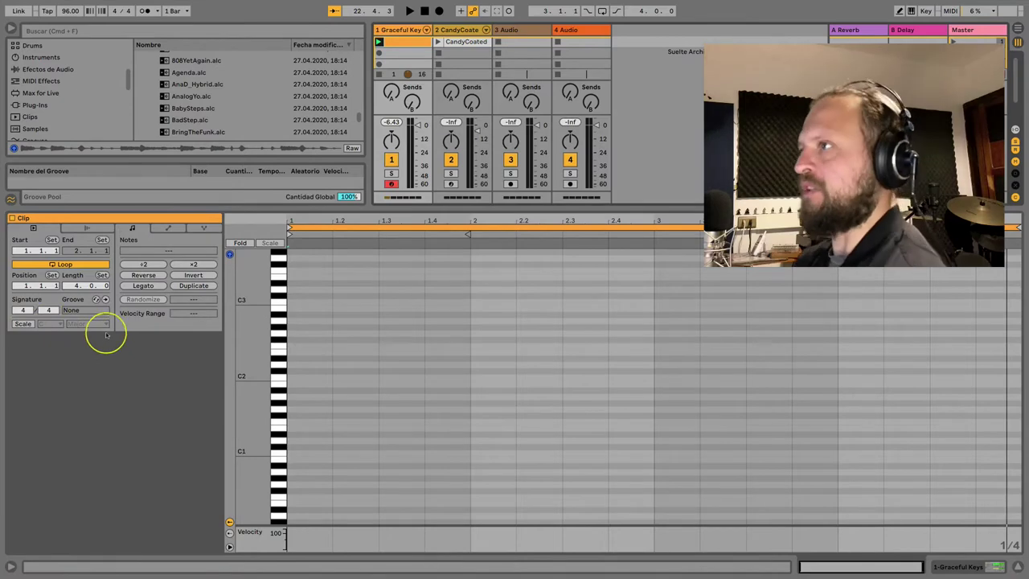
# Step: Turn on the clip's scale setting and set it to C Major
pyautogui.click(24, 324)
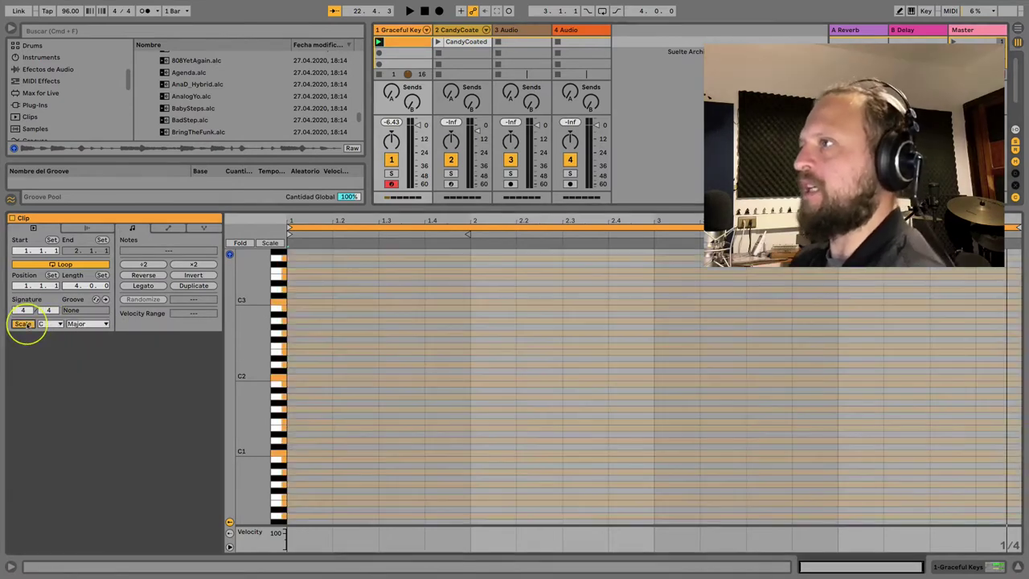
pyautogui.click(48, 324)
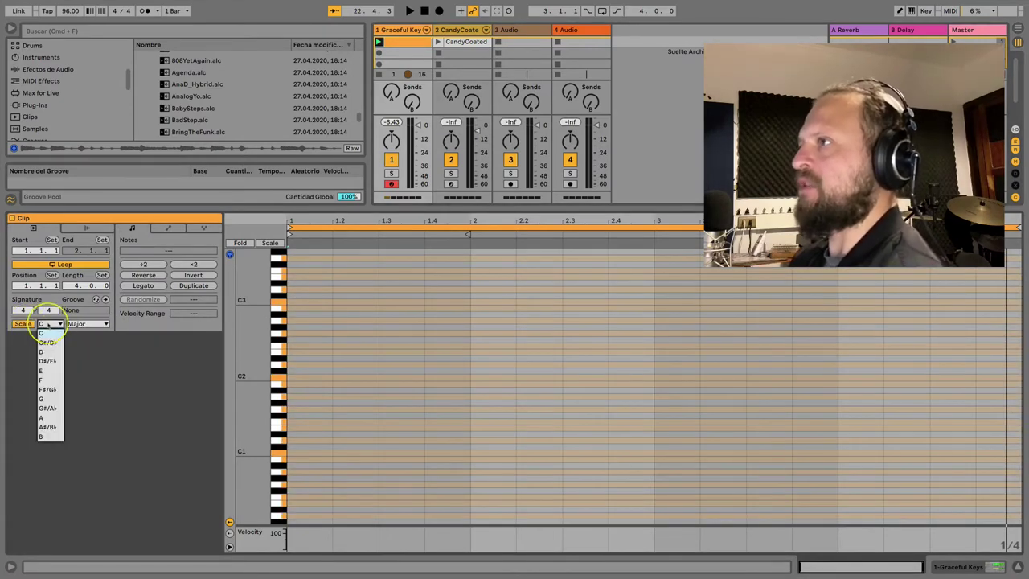
pyautogui.click(42, 333)
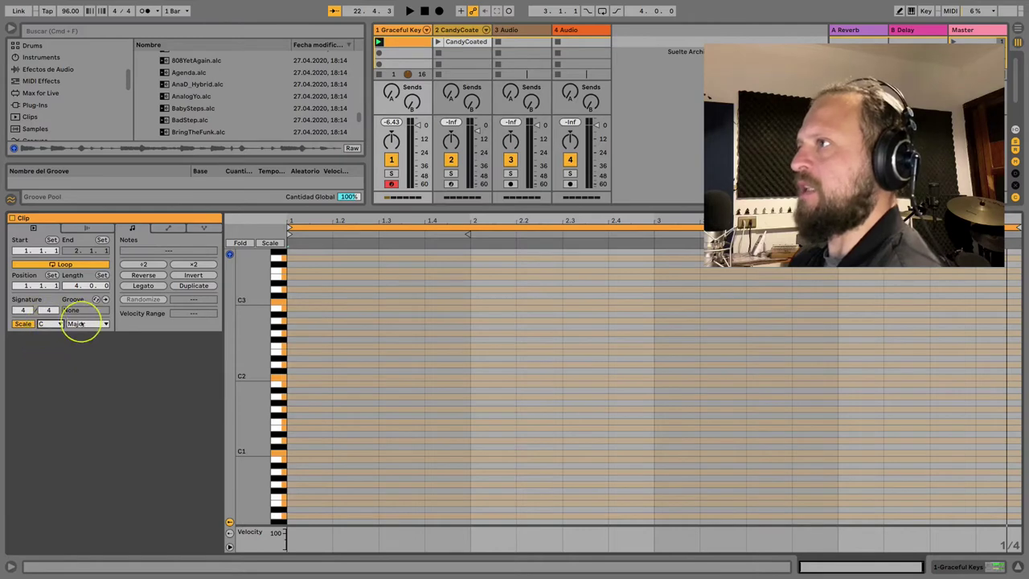
pyautogui.click(84, 324)
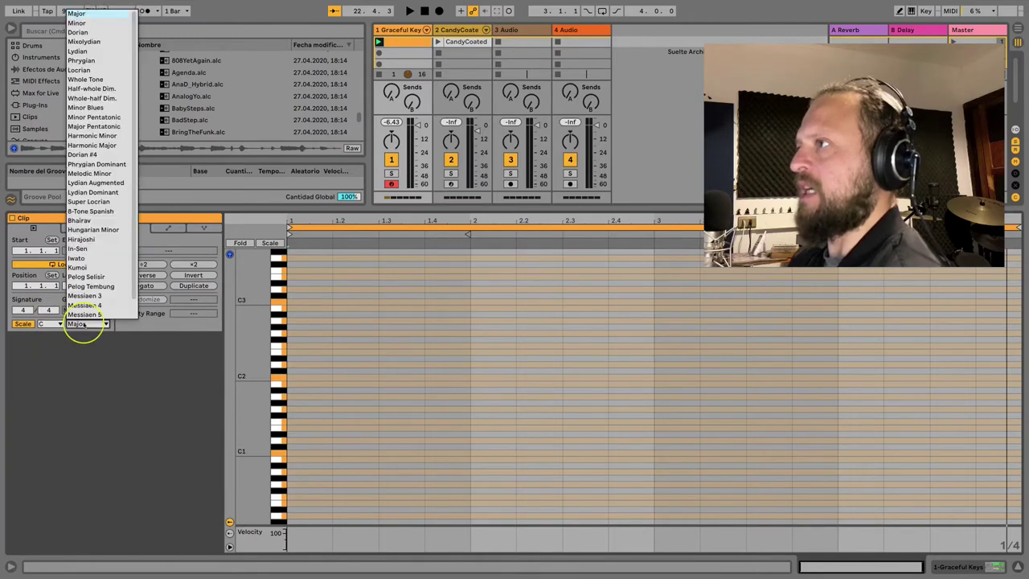
pyautogui.click(85, 14)
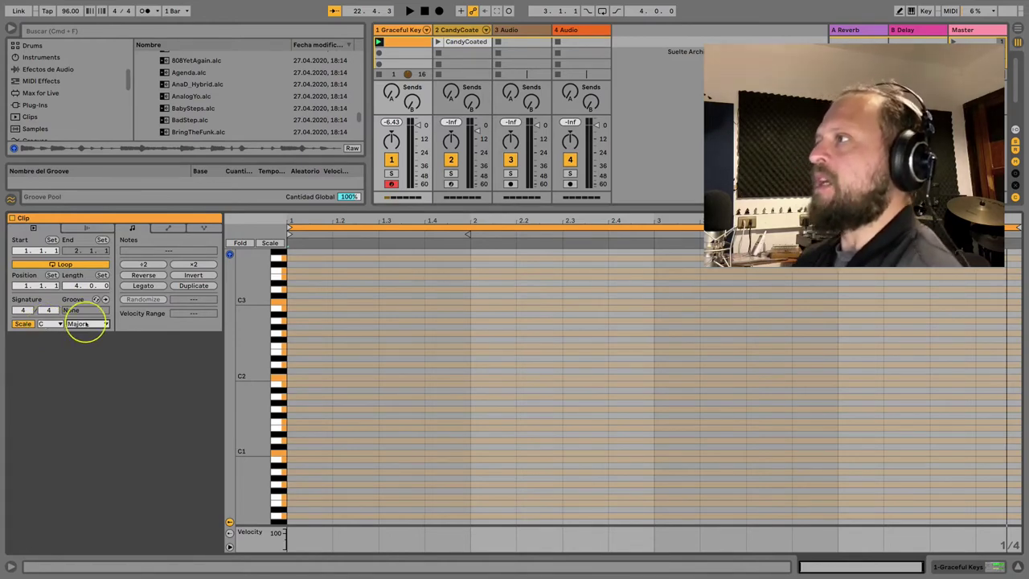
# Step: Try out the notes C2, D2 and D#2 on consecutive beats from the clip's start, and delete them all
pyautogui.doubleClick(299, 377)
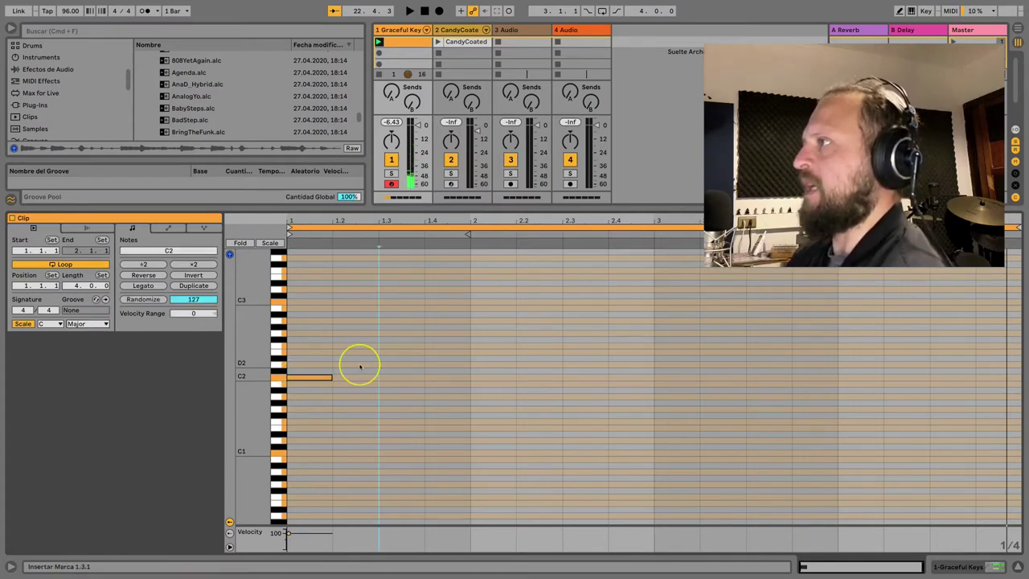
pyautogui.doubleClick(360, 363)
pyautogui.doubleClick(397, 359)
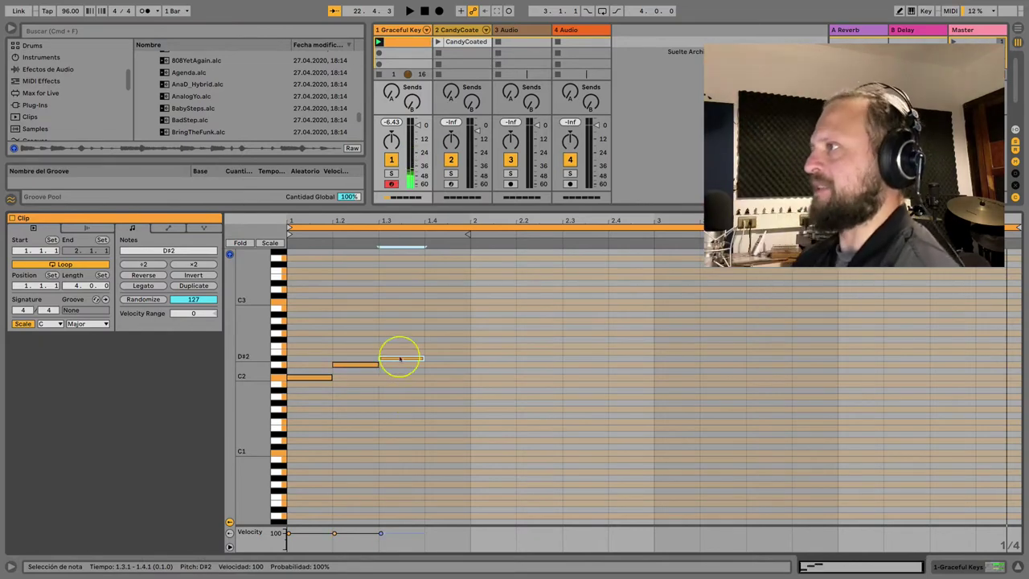
pyautogui.doubleClick(399, 359)
pyautogui.moveTo(399, 359); pyautogui.dragTo(233, 377)
pyautogui.press('Delete')
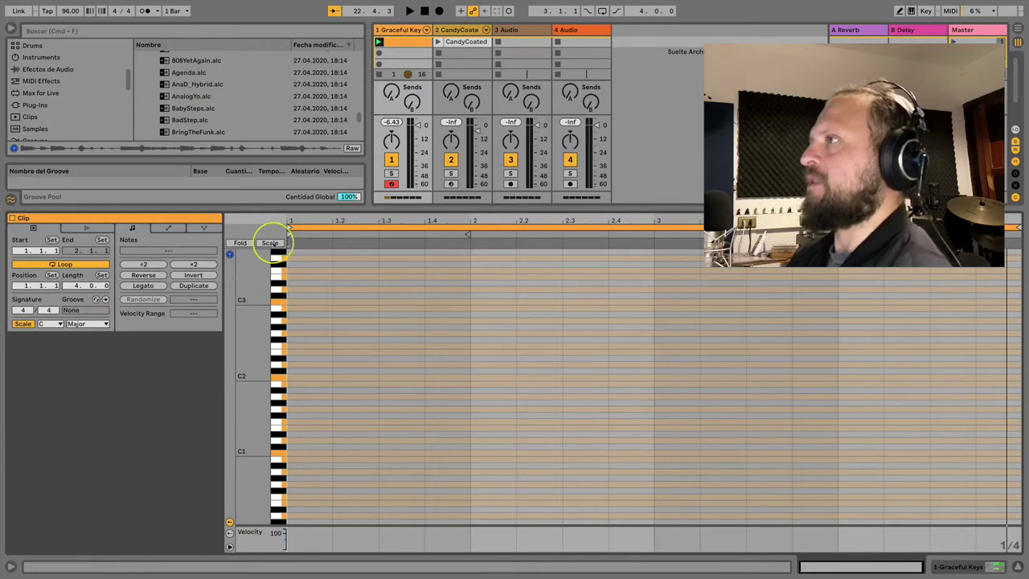
# Step: Limit the piano roll to scale notes and enter quarter notes ascending from C2 to B2, one every two beats from bar 1
pyautogui.click(271, 243)
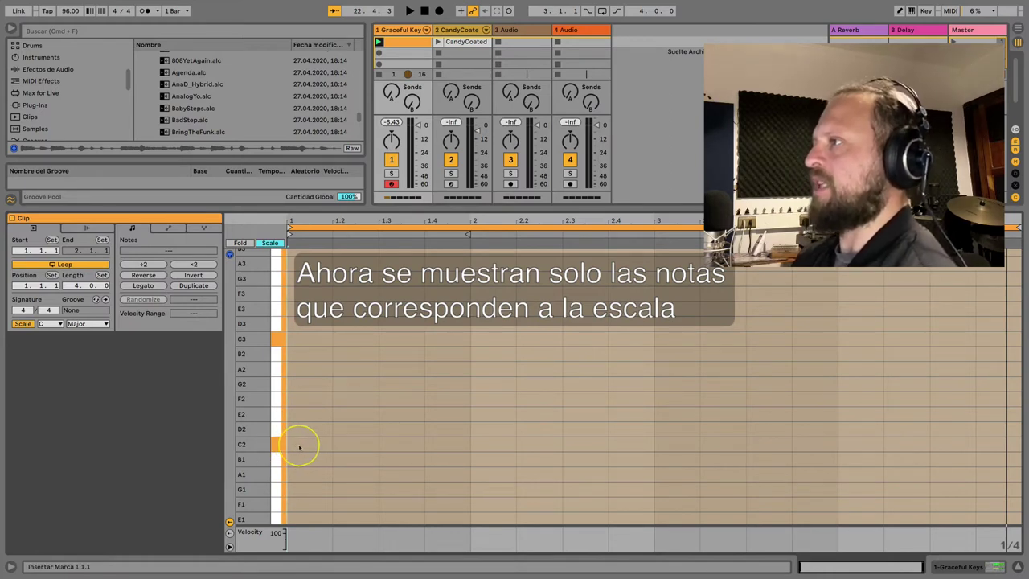
pyautogui.doubleClick(304, 445)
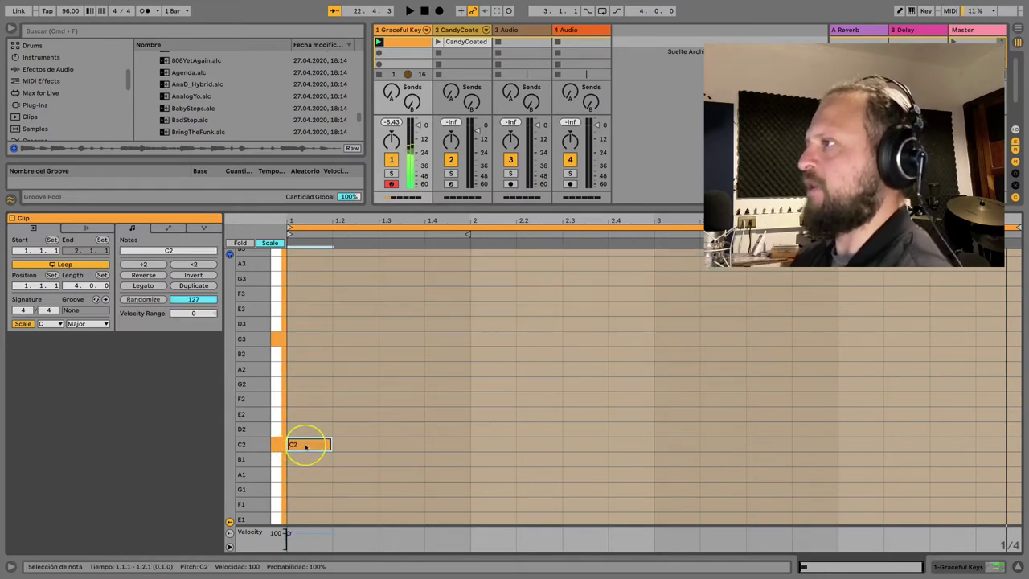
pyautogui.doubleClick(401, 429)
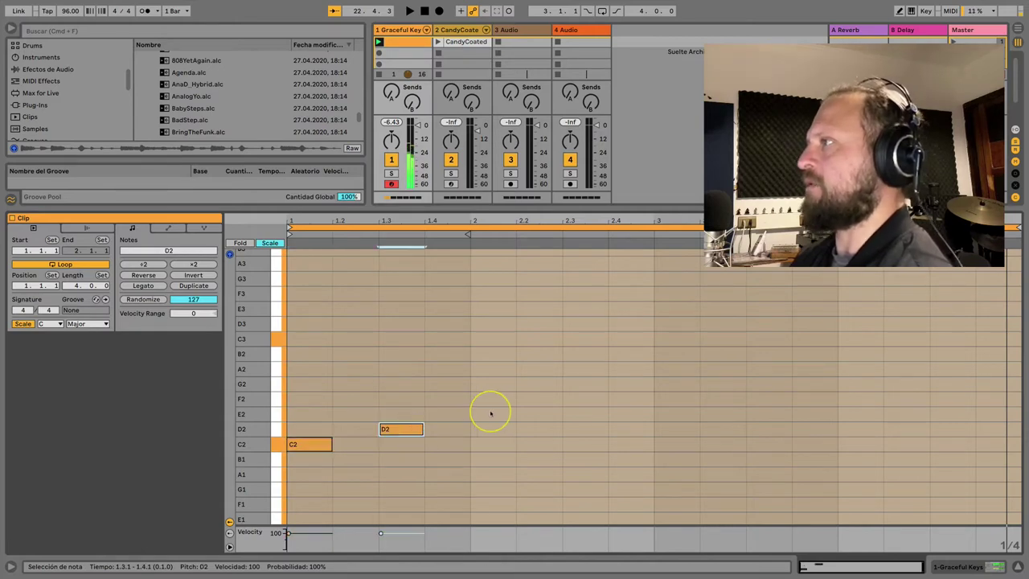
pyautogui.doubleClick(491, 414)
pyautogui.doubleClick(583, 399)
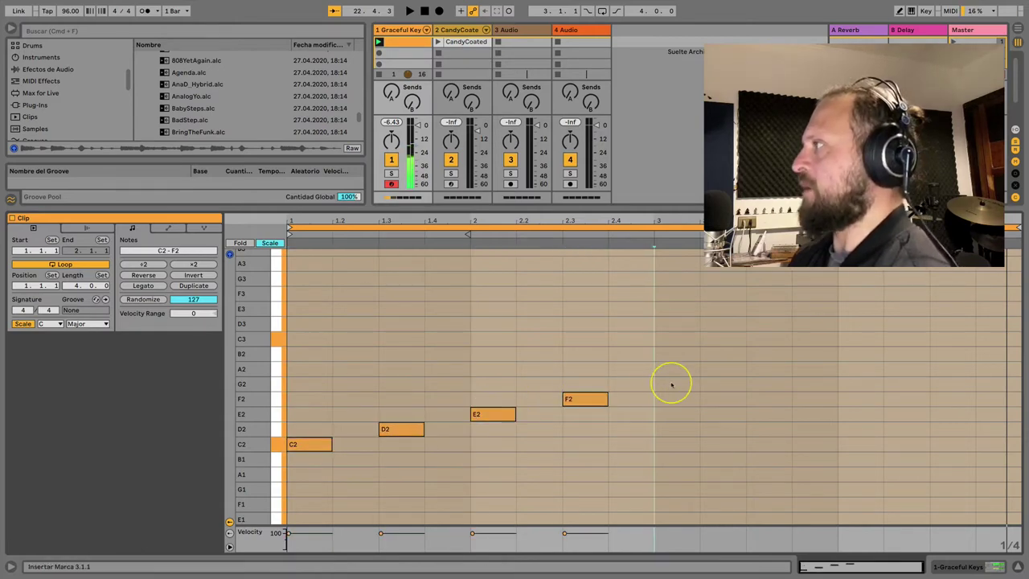
pyautogui.doubleClick(672, 384)
pyautogui.doubleClick(764, 369)
pyautogui.doubleClick(862, 353)
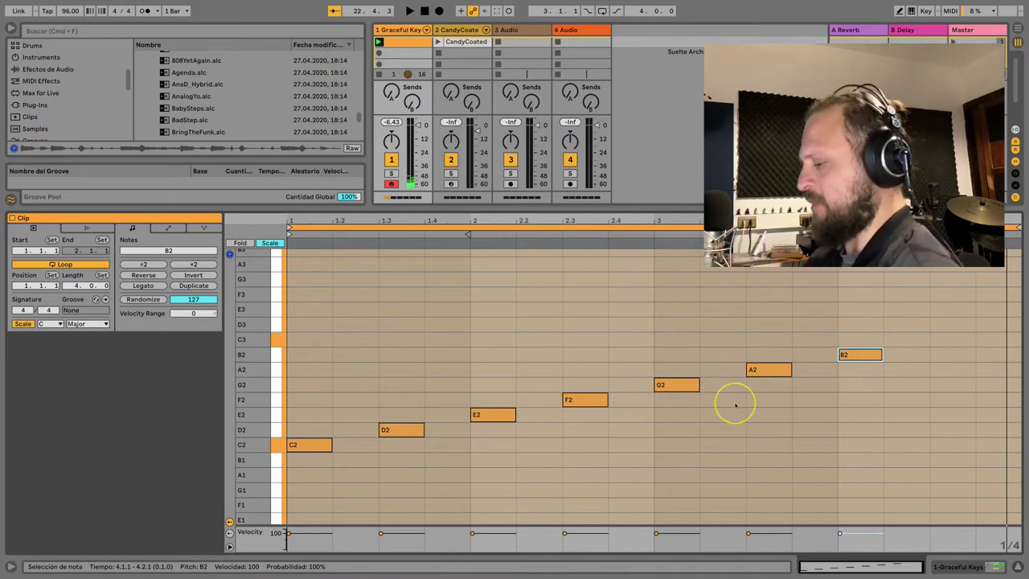
# Step: In draw mode, stack E2 and G2 above the first C2 and F2 and A2 above the D2, and play the chords
pyautogui.press('b')
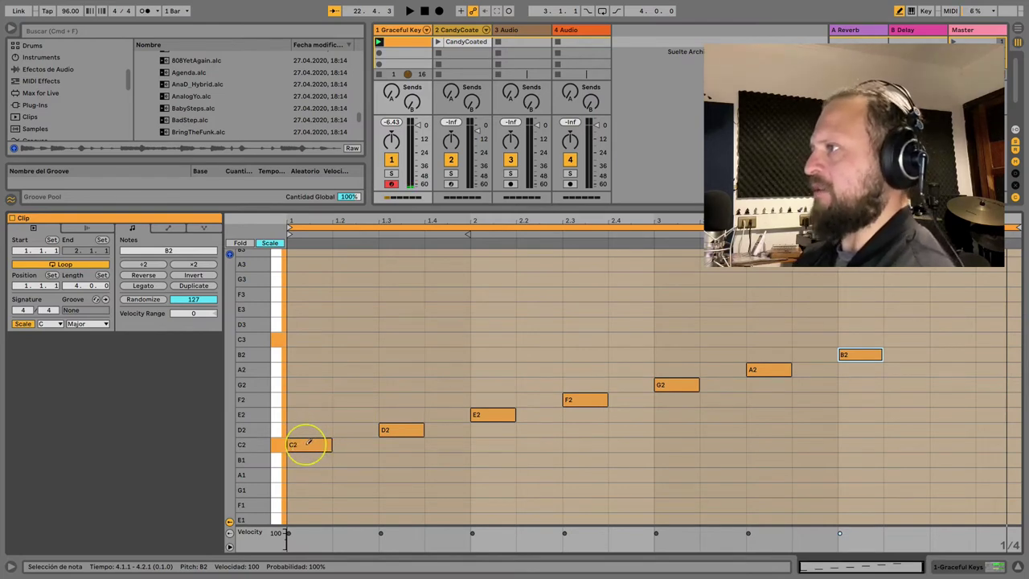
pyautogui.click(307, 413)
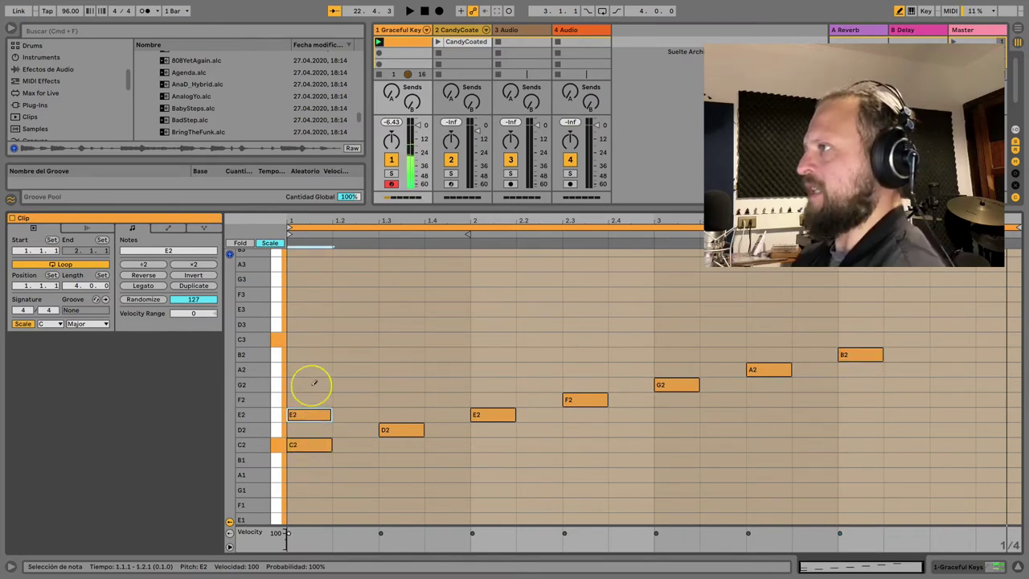
pyautogui.click(310, 384)
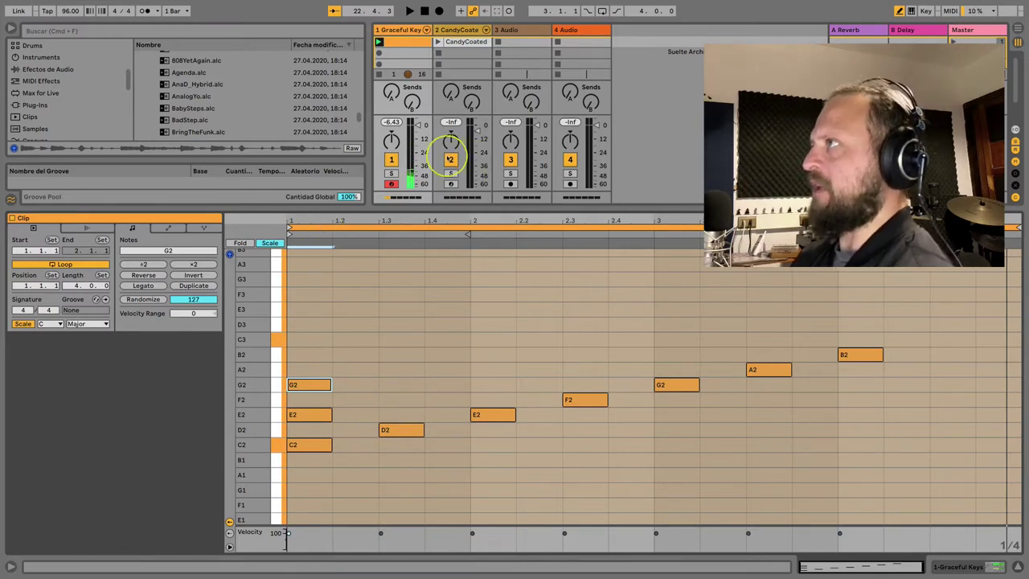
pyautogui.click(399, 400)
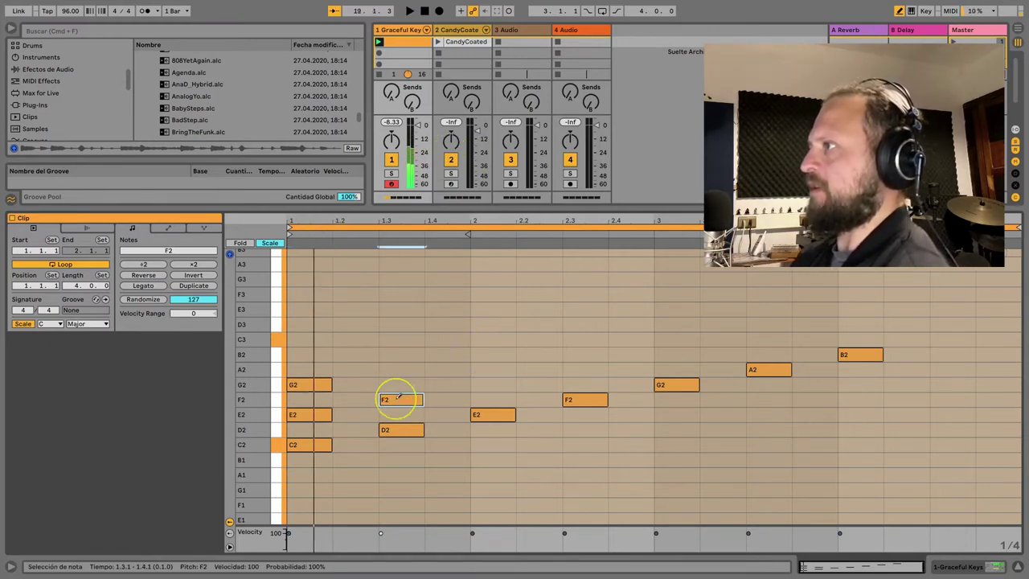
pyautogui.click(397, 369)
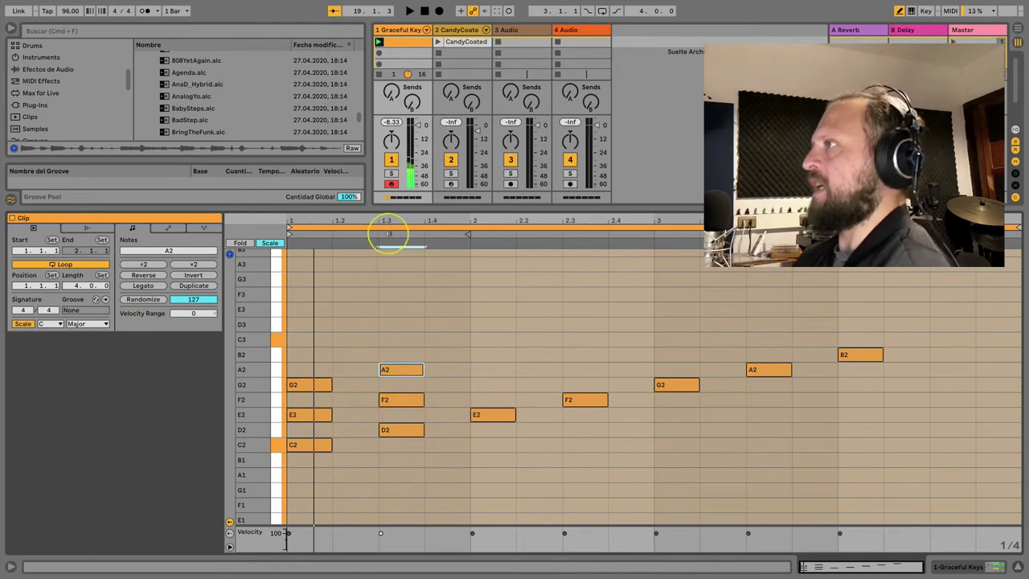
pyautogui.press('space')
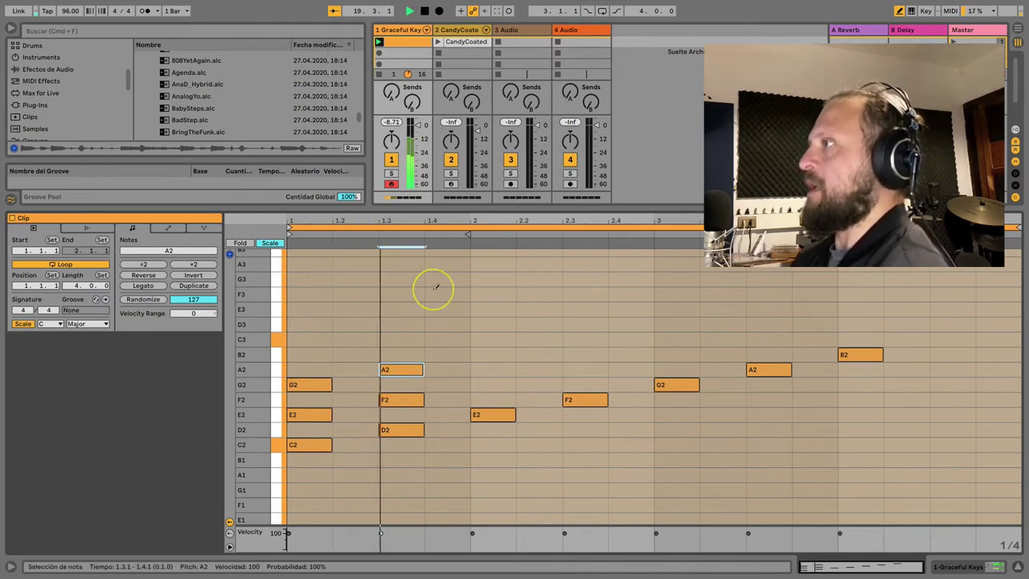
# Step: Build triads by adding G2 and B2 above the E2 at bar 2 and A2 and C3 above the F2 at 2.3
pyautogui.click(491, 384)
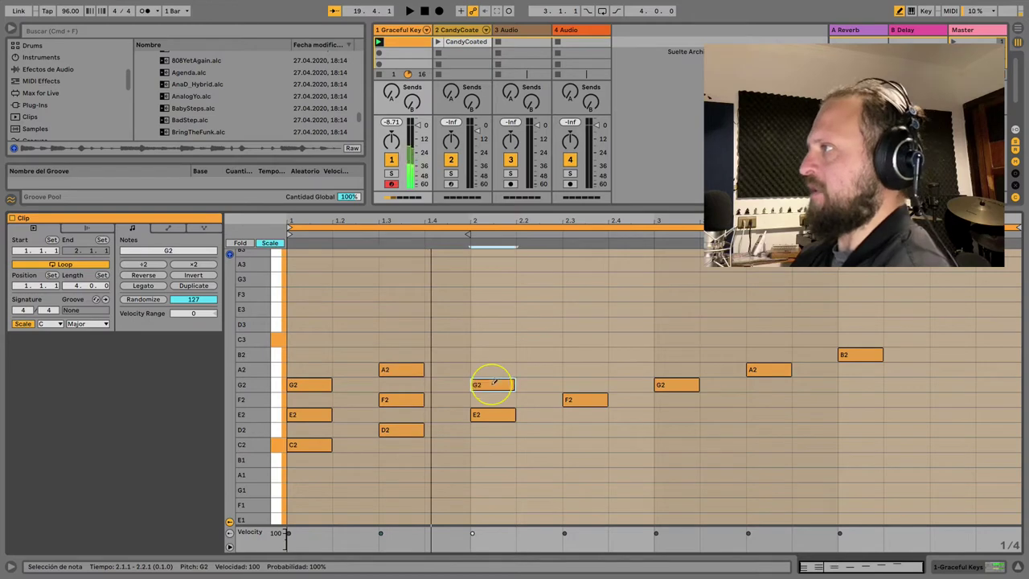
pyautogui.click(491, 355)
pyautogui.click(576, 369)
pyautogui.click(587, 339)
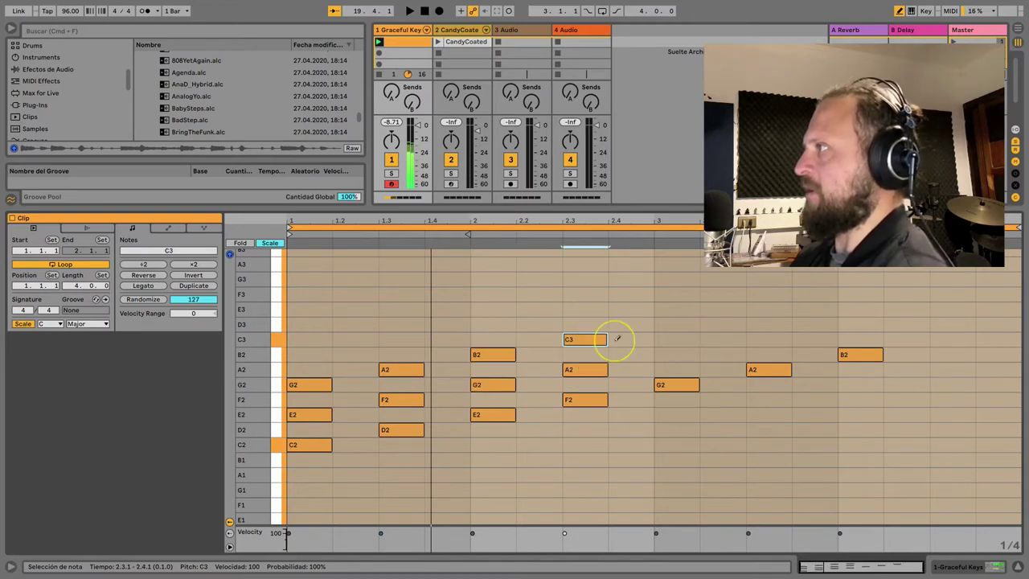
# Step: Complete the triads on G2, A2 and B2 by adding B2 and D3, C3 and E3, and D3 and F3
pyautogui.click(674, 355)
pyautogui.click(674, 324)
pyautogui.click(768, 339)
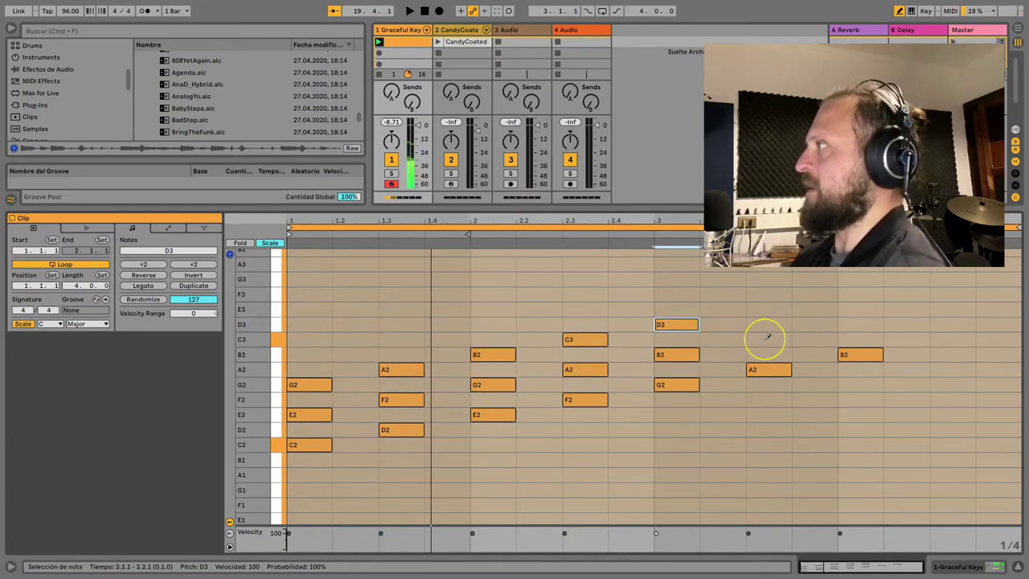
pyautogui.click(767, 309)
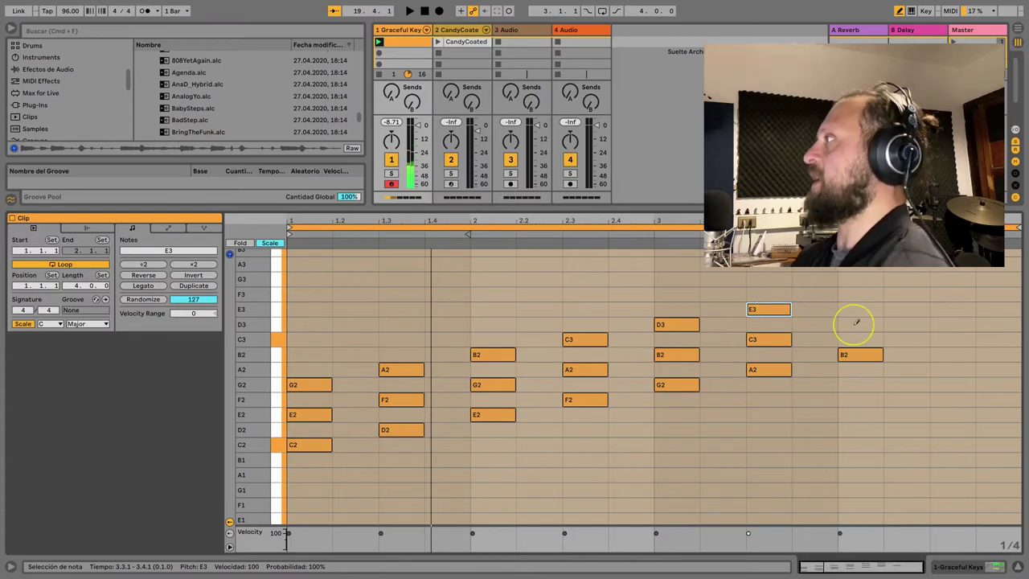
pyautogui.click(857, 324)
pyautogui.click(861, 294)
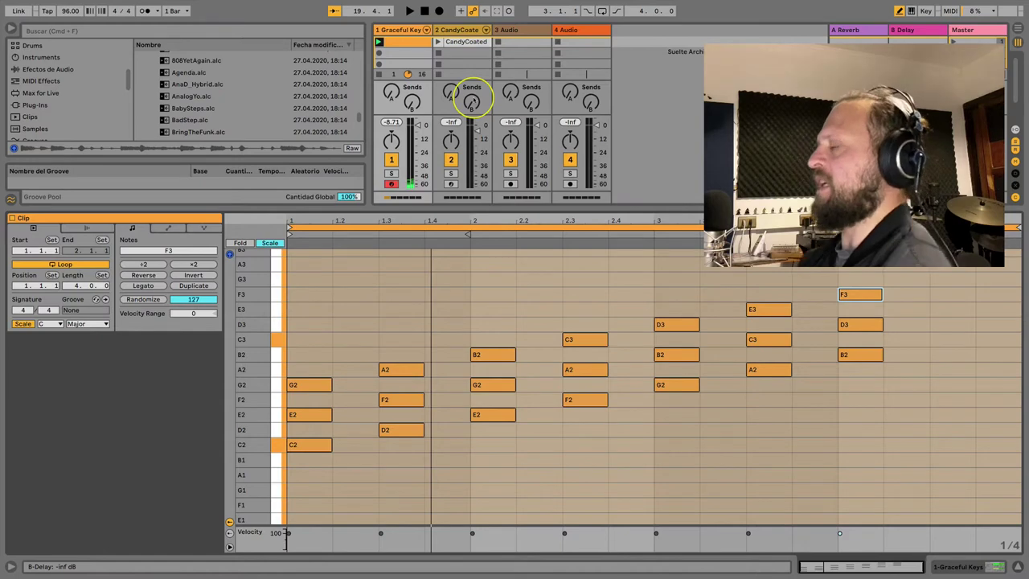
# Step: Launch the CandyCoated drum clip alongside the chords and return to the Graceful Keys track
pyautogui.click(438, 42)
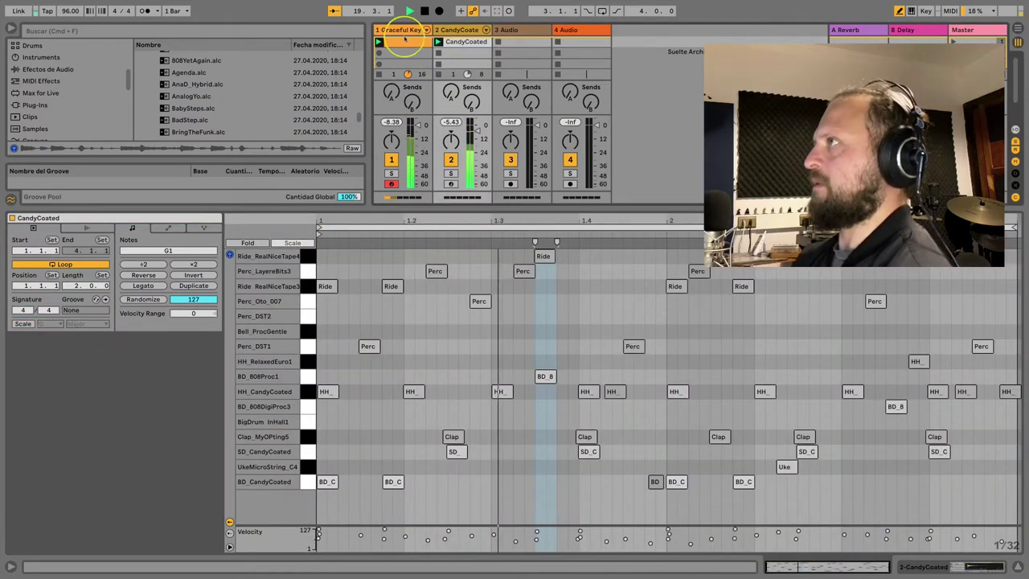
pyautogui.click(408, 29)
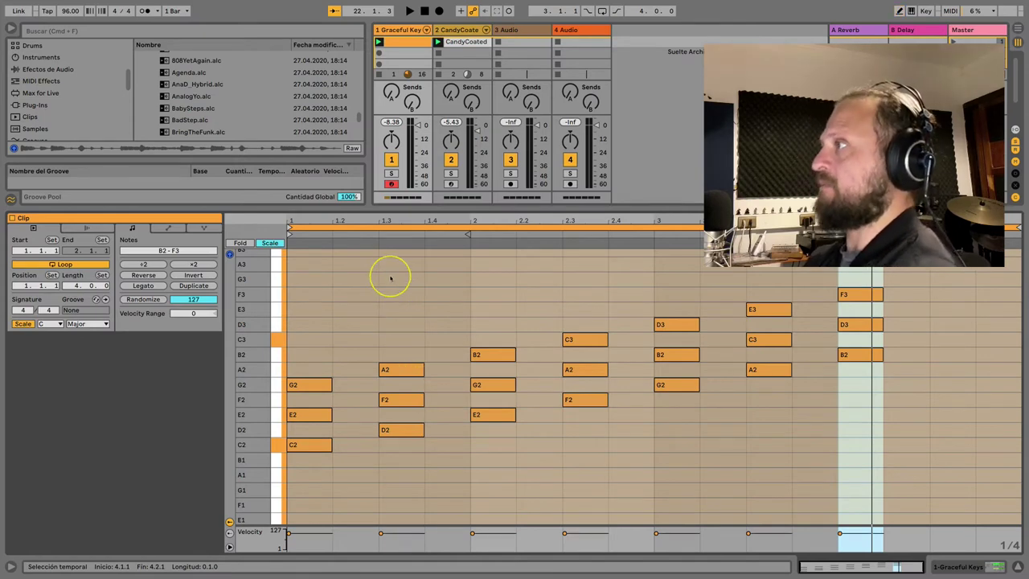
# Step: Delete every chord in the clip except the C2, E2, G2 triad on the first beat
pyautogui.moveTo(391, 287)
pyautogui.mouseDown()
pyautogui.moveTo(471, 432)
pyautogui.moveTo(552, 490)
pyautogui.mouseUp()
pyautogui.press('Delete')
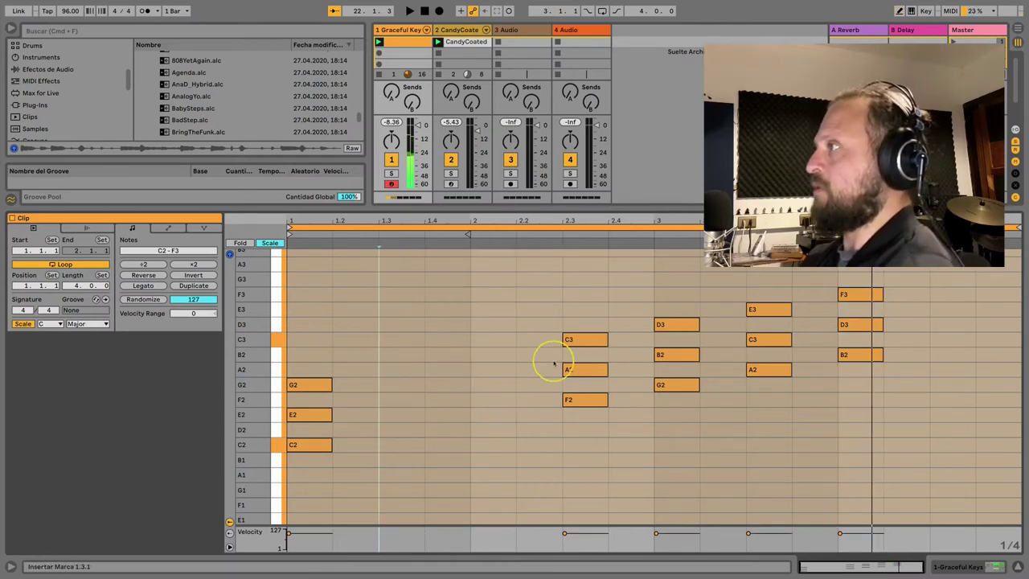
pyautogui.moveTo(563, 265); pyautogui.dragTo(992, 452)
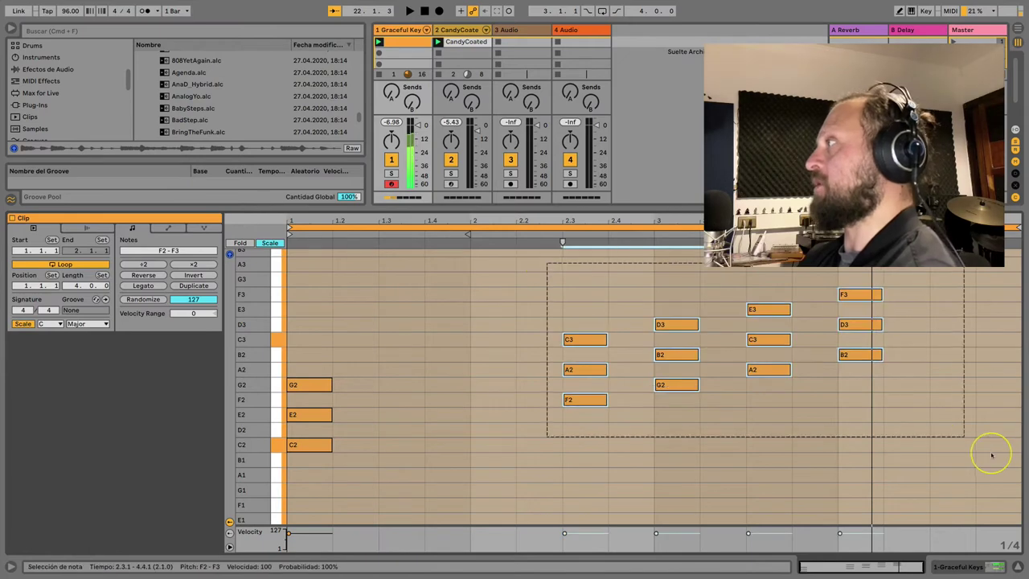
pyautogui.press('Delete')
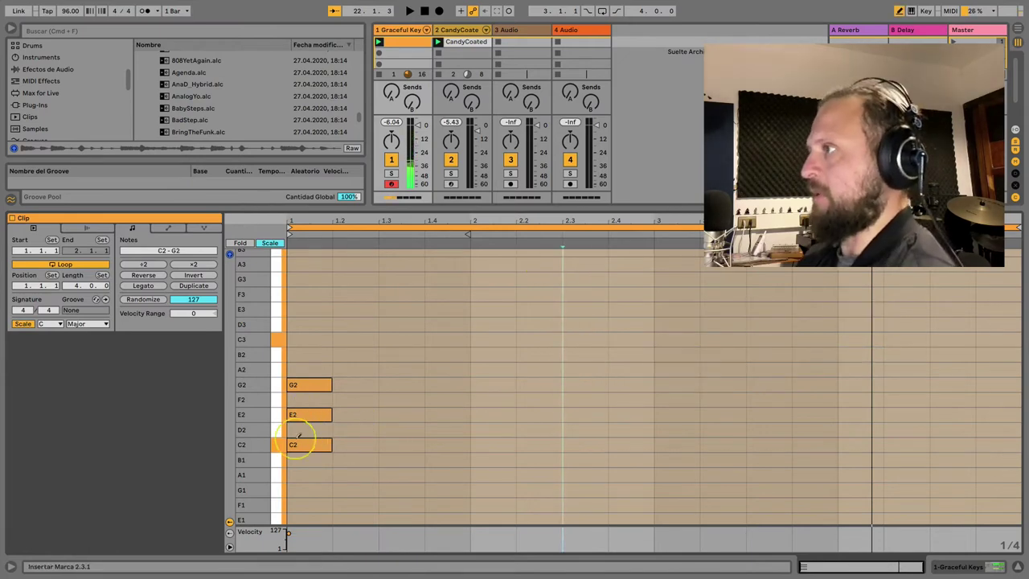
# Step: In draw mode, add an F2, A2, C3 triad at 1.4 and a G2, B2, D3 triad at 2.3
pyautogui.press('b')
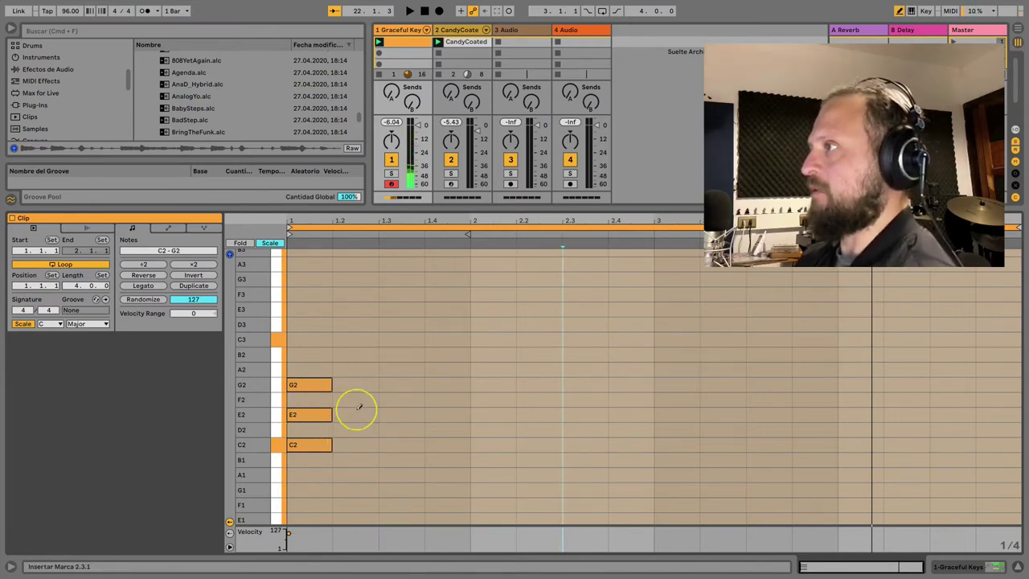
pyautogui.click(443, 400)
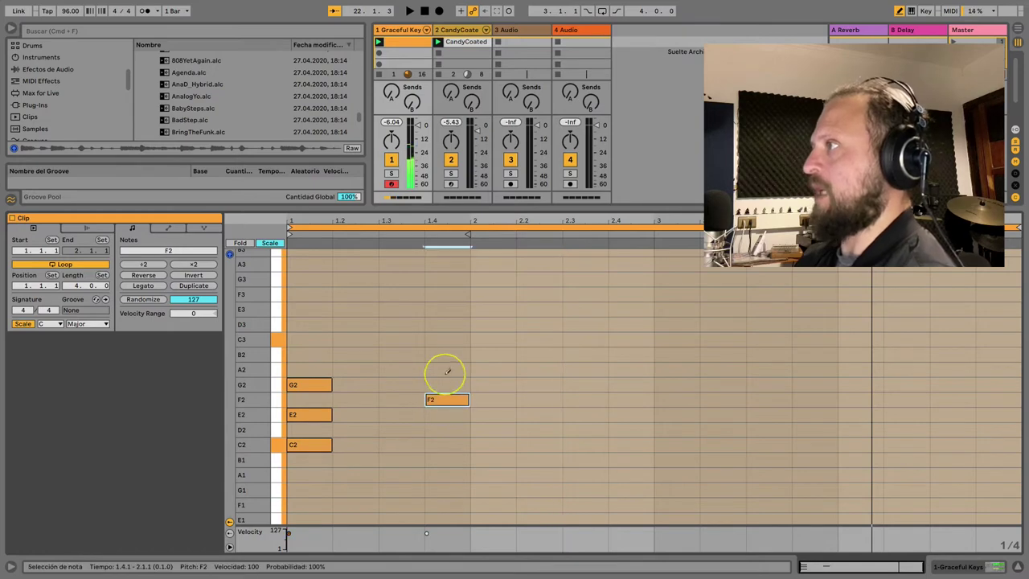
pyautogui.click(447, 369)
pyautogui.click(449, 339)
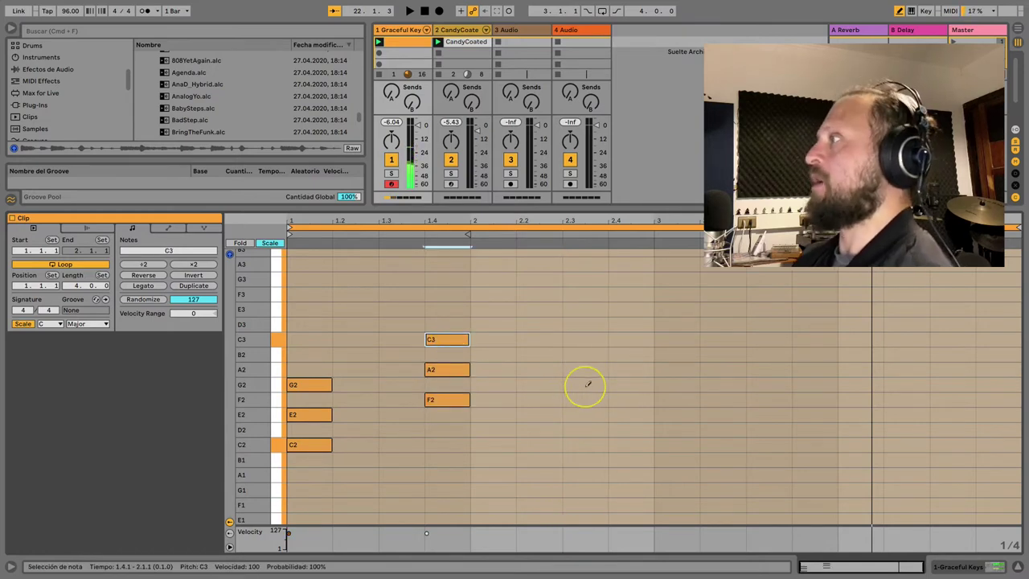
pyautogui.click(585, 384)
pyautogui.click(586, 355)
pyautogui.click(585, 324)
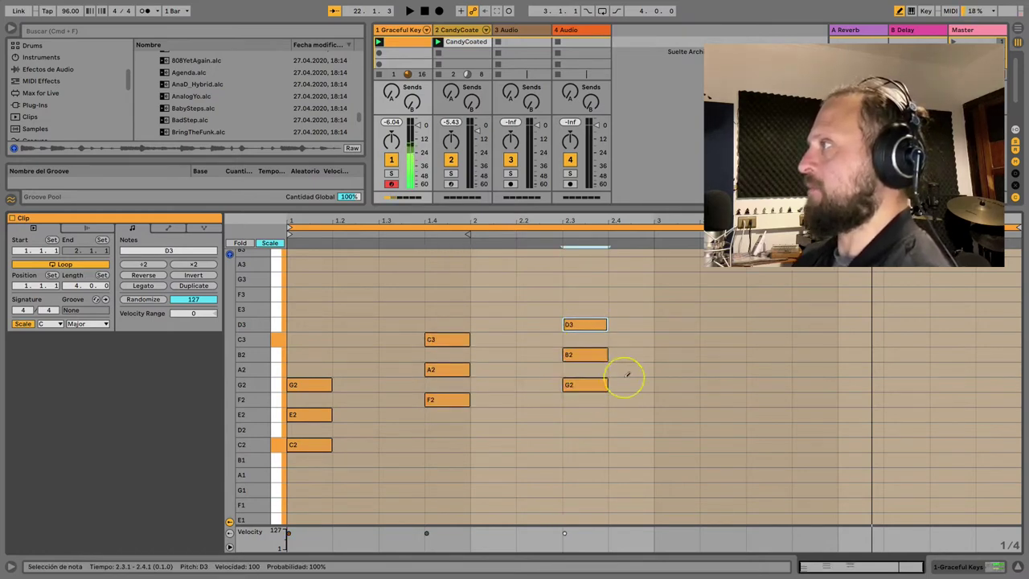
# Step: Draw a closing C2, E2, G2 triad at the start of bar 3 and play the progression
pyautogui.click(670, 445)
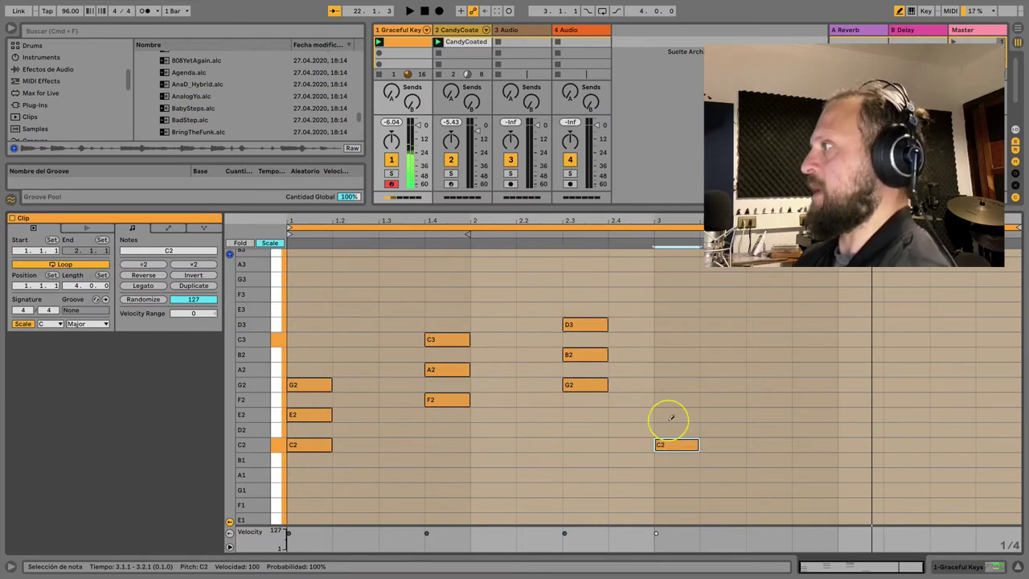
pyautogui.click(670, 414)
pyautogui.click(668, 384)
pyautogui.press('space')
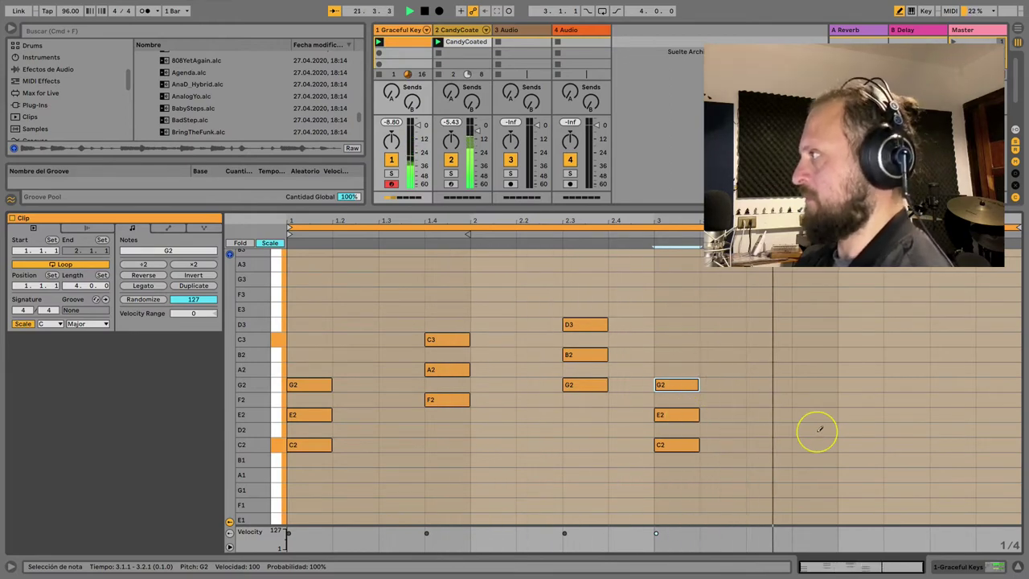
# Step: Stop playback, leave draw mode and lower the triad at 1.4 one scale step to E2, G2, B2
pyautogui.press('space')
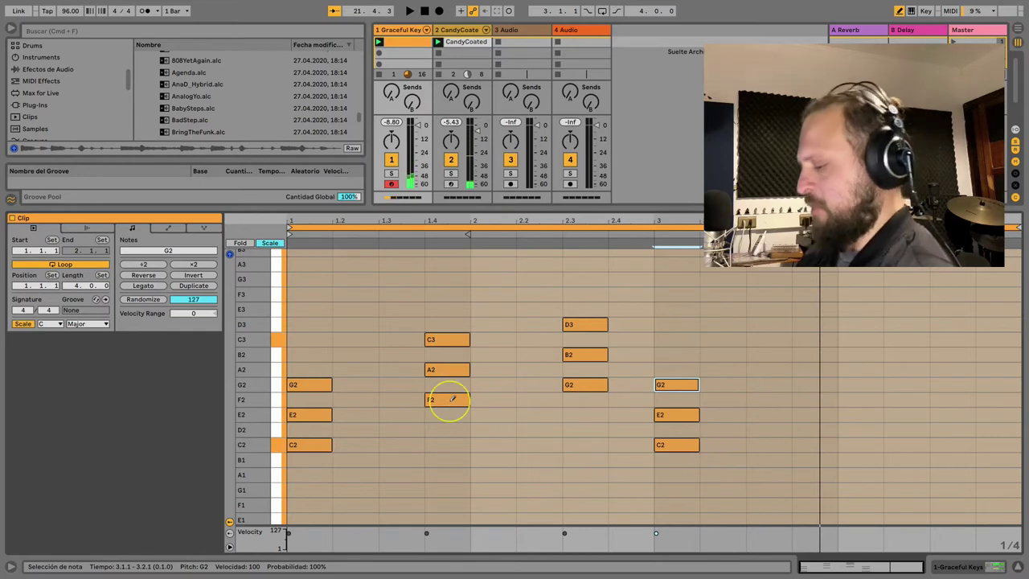
pyautogui.moveTo(443, 304); pyautogui.dragTo(439, 444)
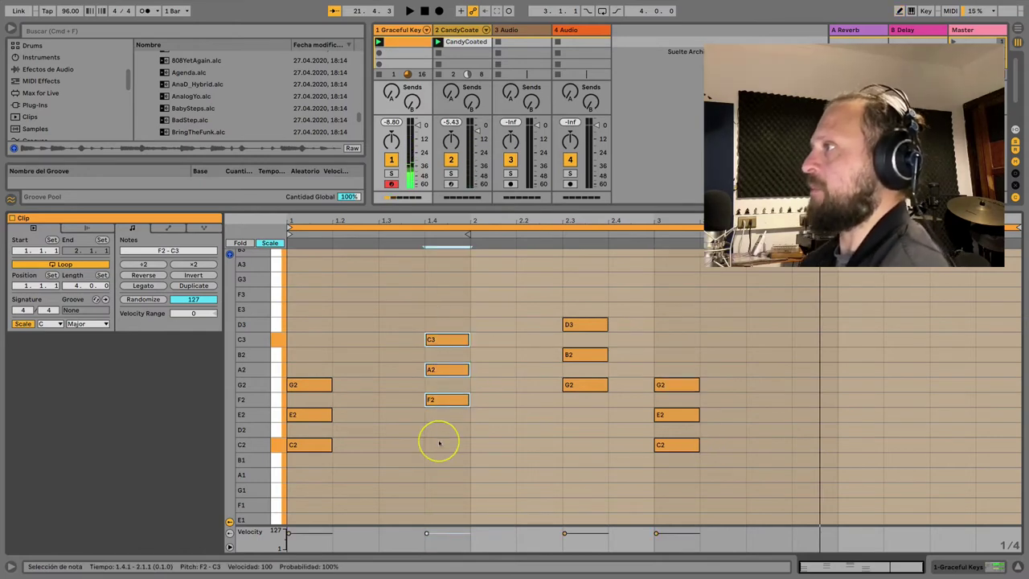
pyautogui.press('Down')
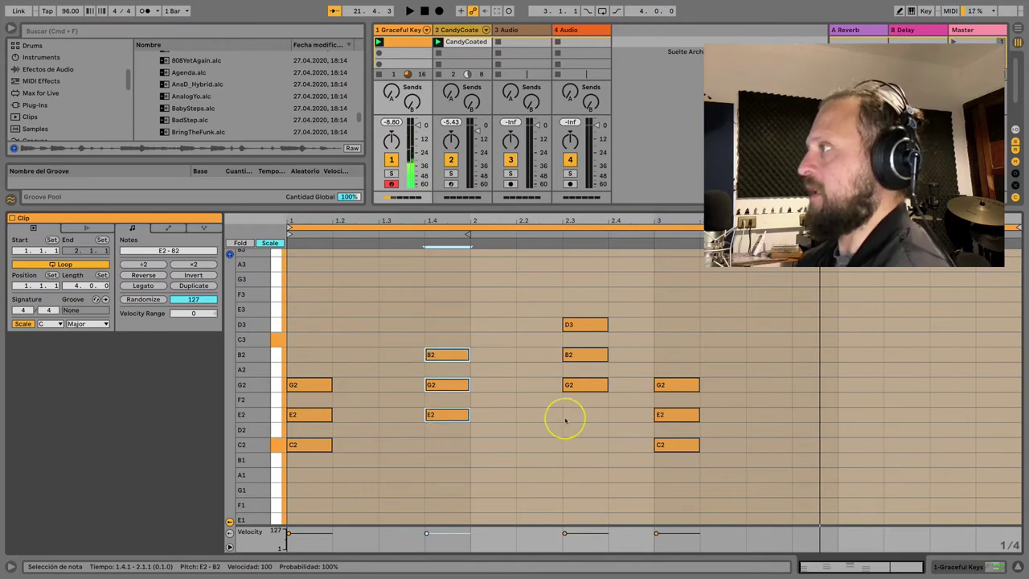
# Step: Raise the triad at 2.3 one scale step to A2, C3, E3 and play the progression
pyautogui.moveTo(563, 420); pyautogui.dragTo(600, 291)
pyautogui.press('Up')
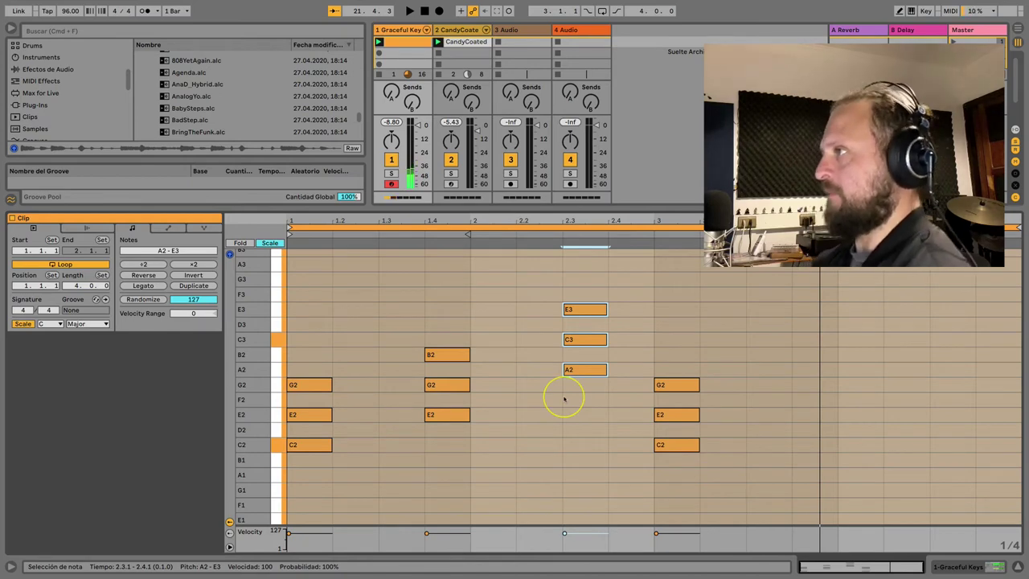
pyautogui.press('space')
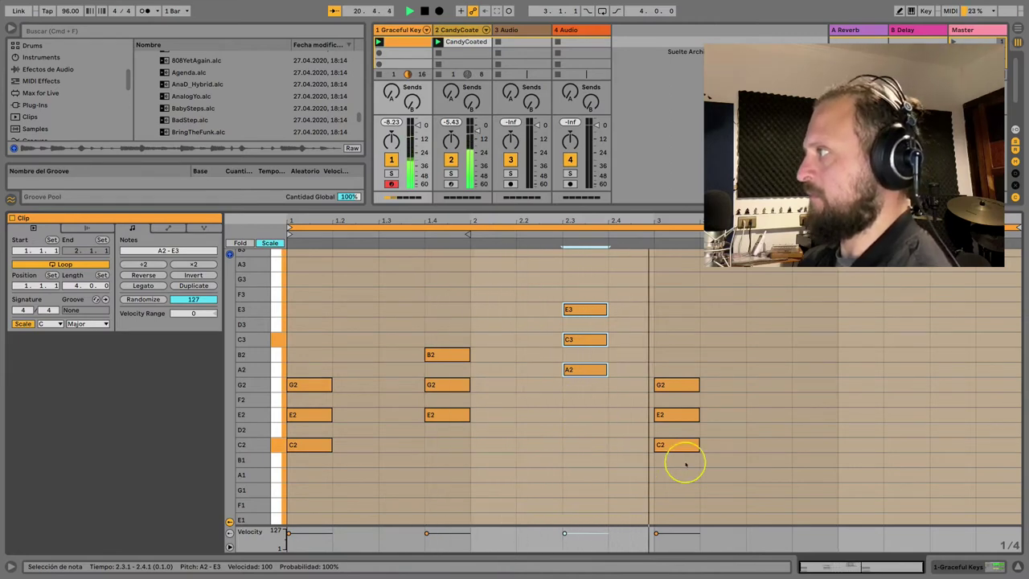
pyautogui.press('space')
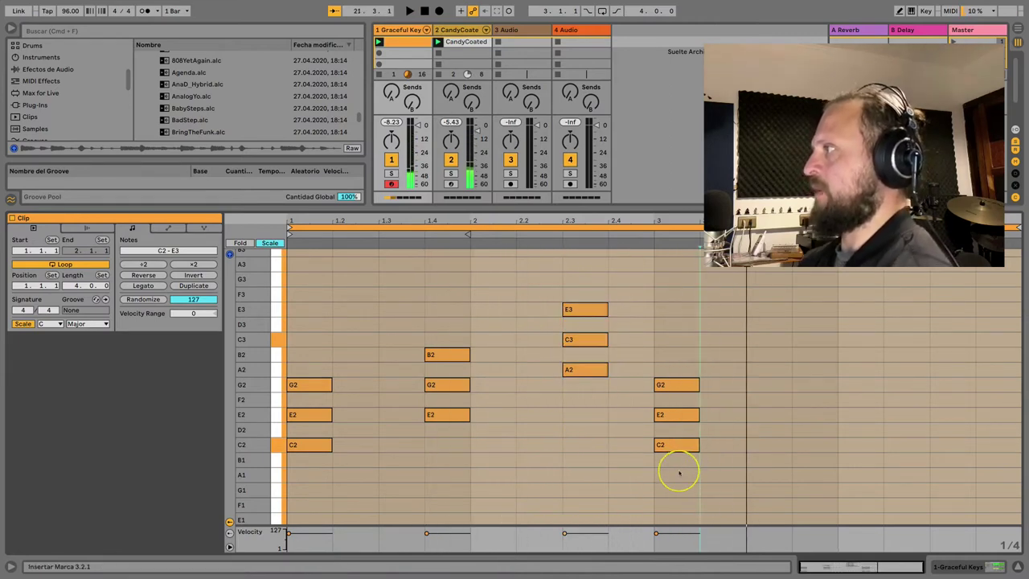
# Step: Shift the E2, G2, B2 triad one beat later to the start of bar 2
pyautogui.moveTo(677, 471); pyautogui.dragTo(670, 363)
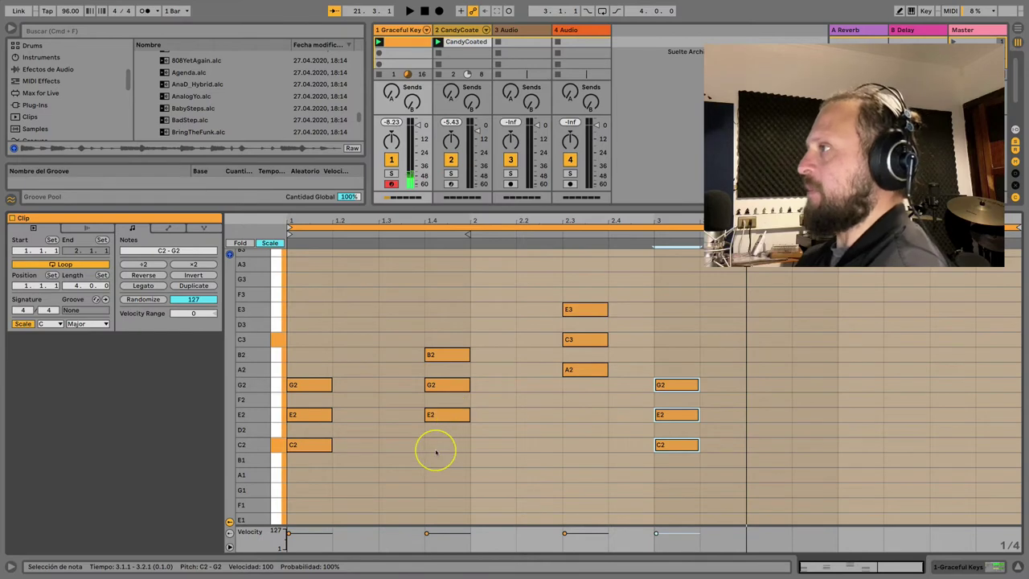
pyautogui.moveTo(438, 450); pyautogui.dragTo(438, 336)
pyautogui.press('Right')
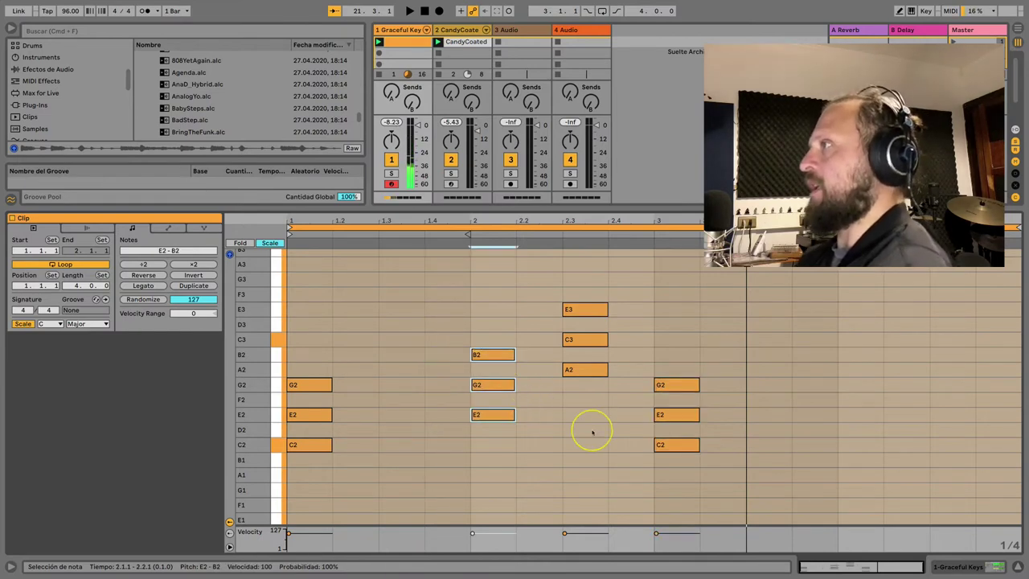
pyautogui.press('Left')
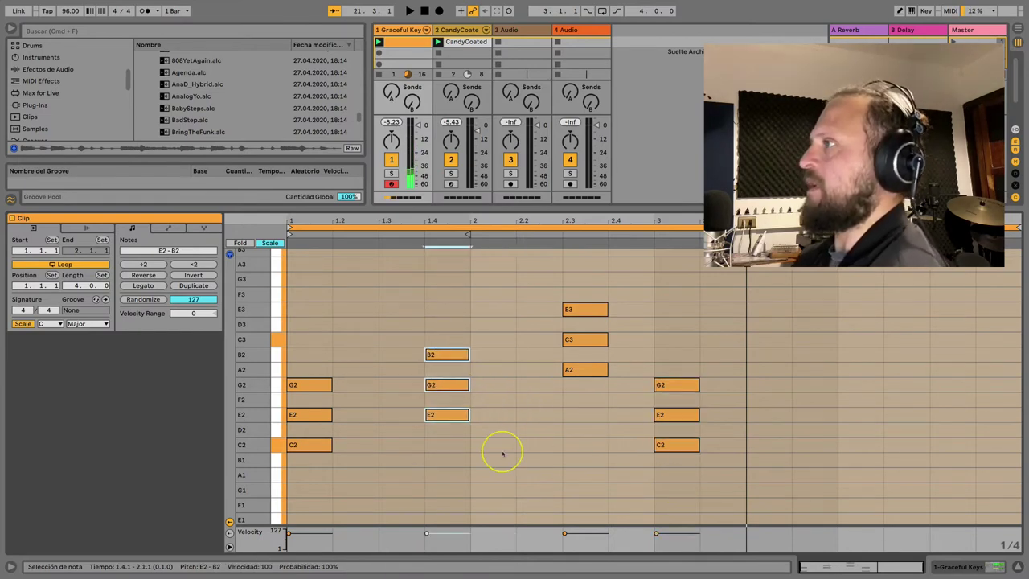
pyautogui.press('Right')
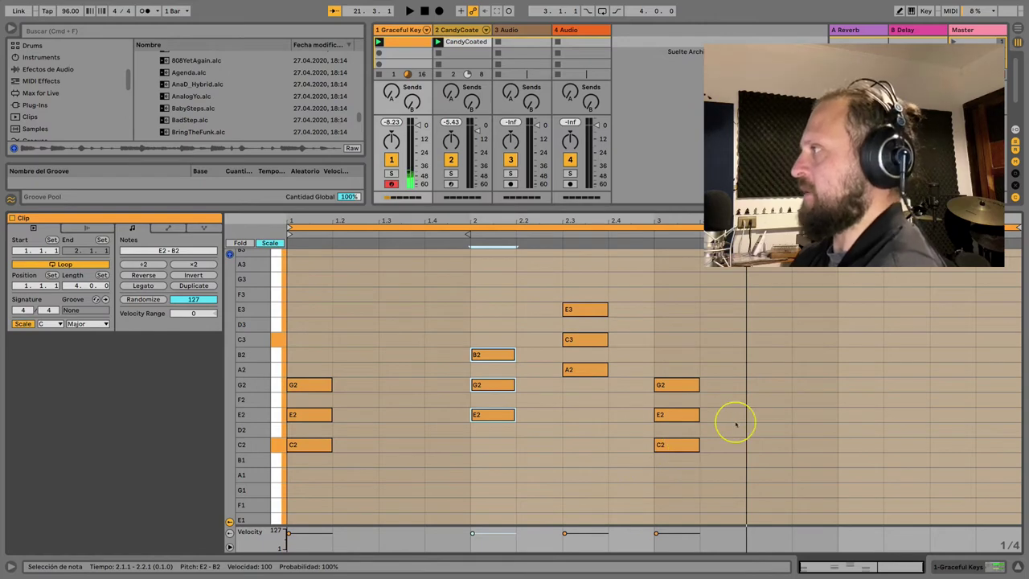
# Step: Raise the triad at the start of bar 3 to F2, A2, C3
pyautogui.moveTo(677, 468); pyautogui.dragTo(669, 301)
pyautogui.press('Up')
pyautogui.press('Up')
pyautogui.press('Up')
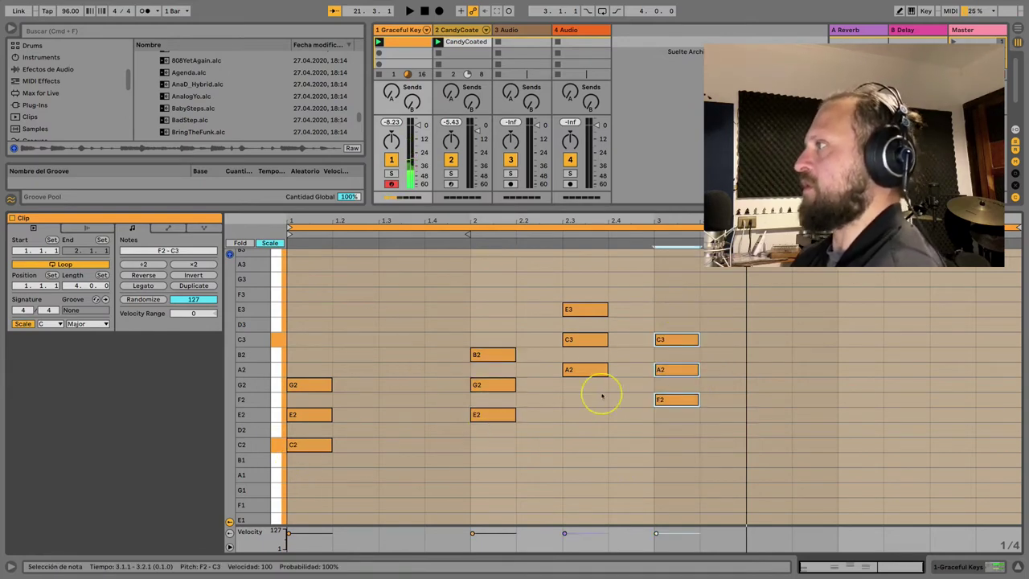
# Step: Add a D2, F2, A2 triad at the start of bar 4 and play the progression
pyautogui.doubleClick(854, 430)
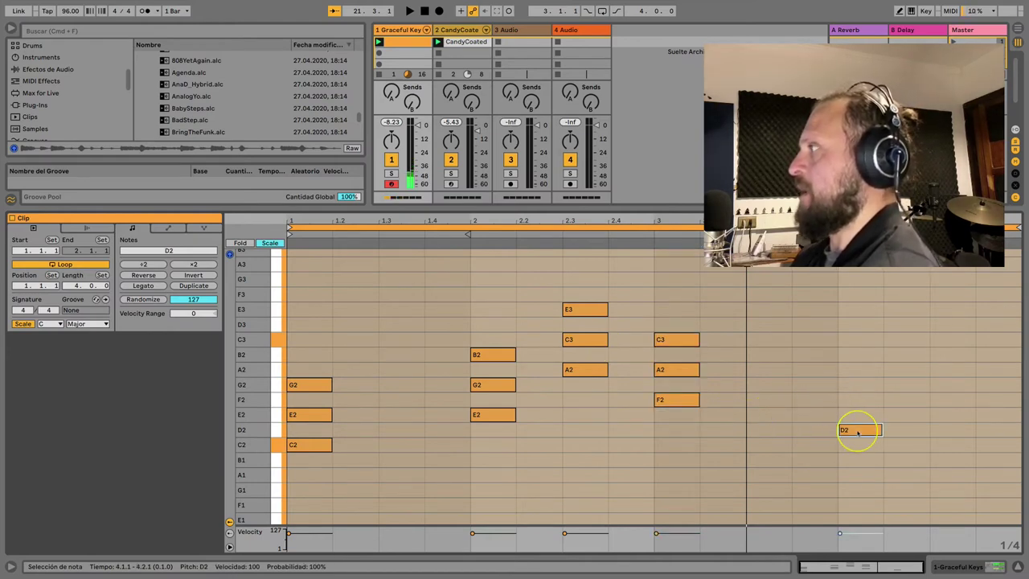
pyautogui.doubleClick(854, 402)
pyautogui.doubleClick(856, 369)
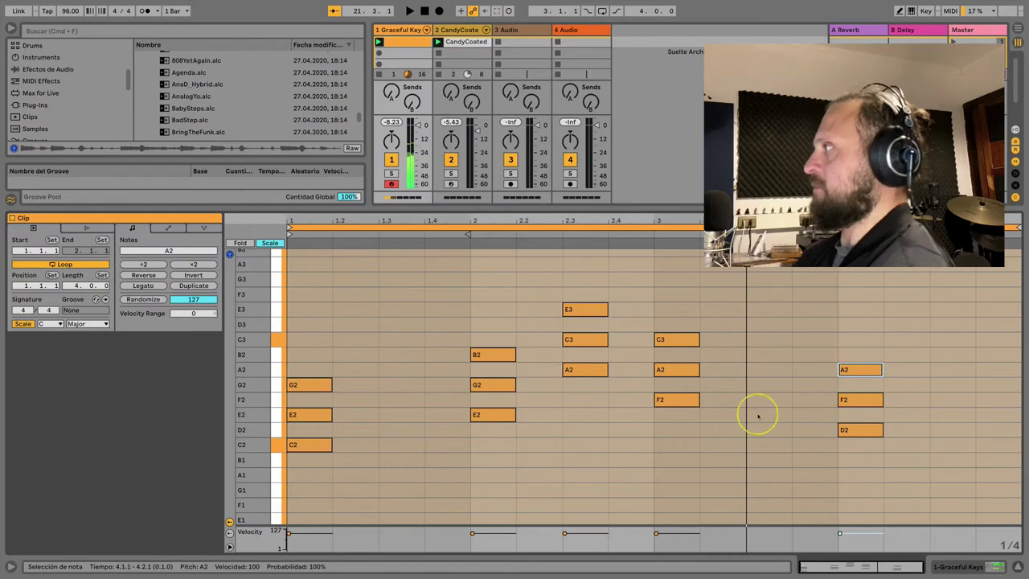
pyautogui.press('space')
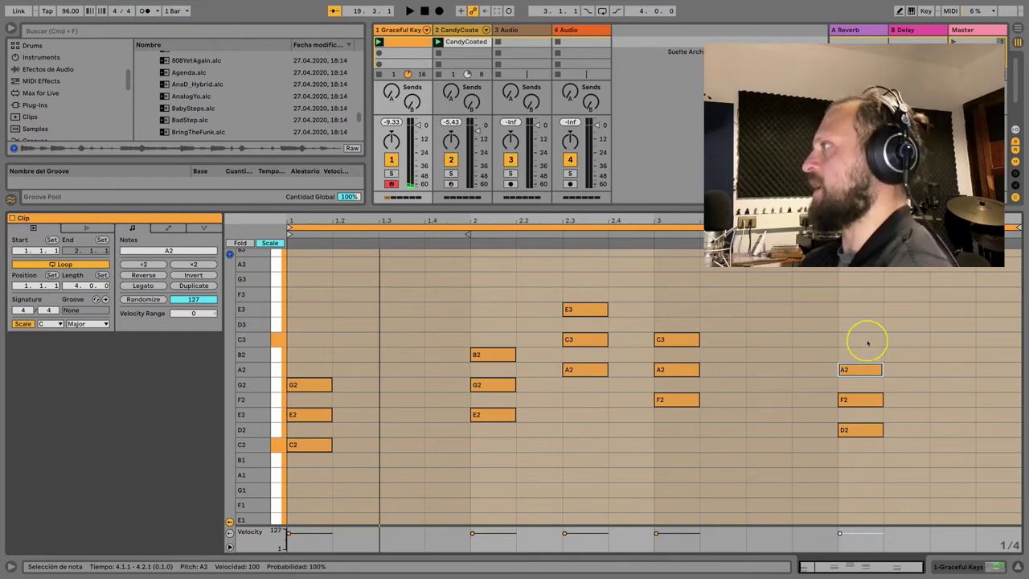
pyautogui.press('space')
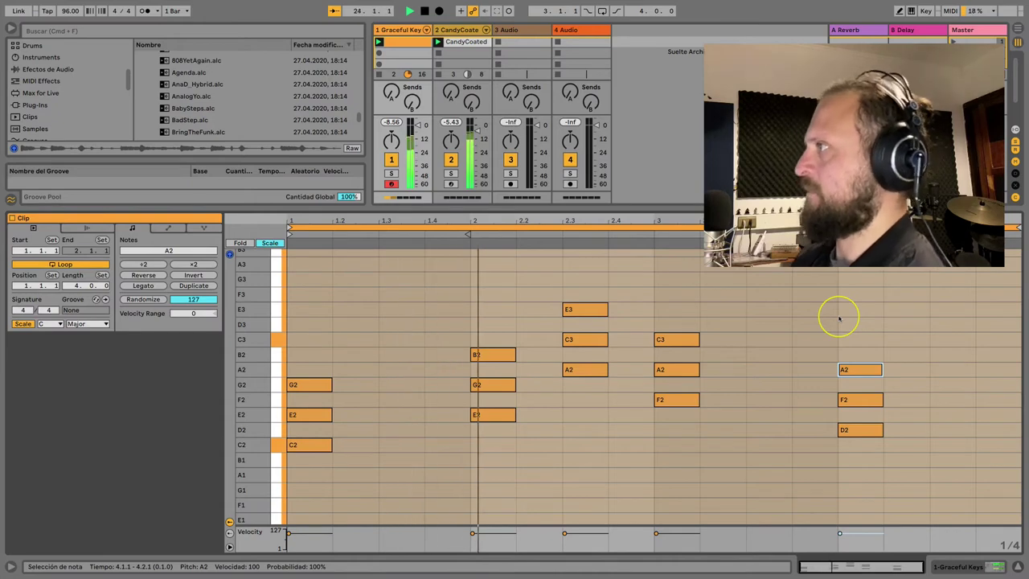
# Step: Invert two chords: drop the E3 at 2.3 an octave to E2 and raise the D2 in bar 4 an octave to D3
pyautogui.click(595, 283)
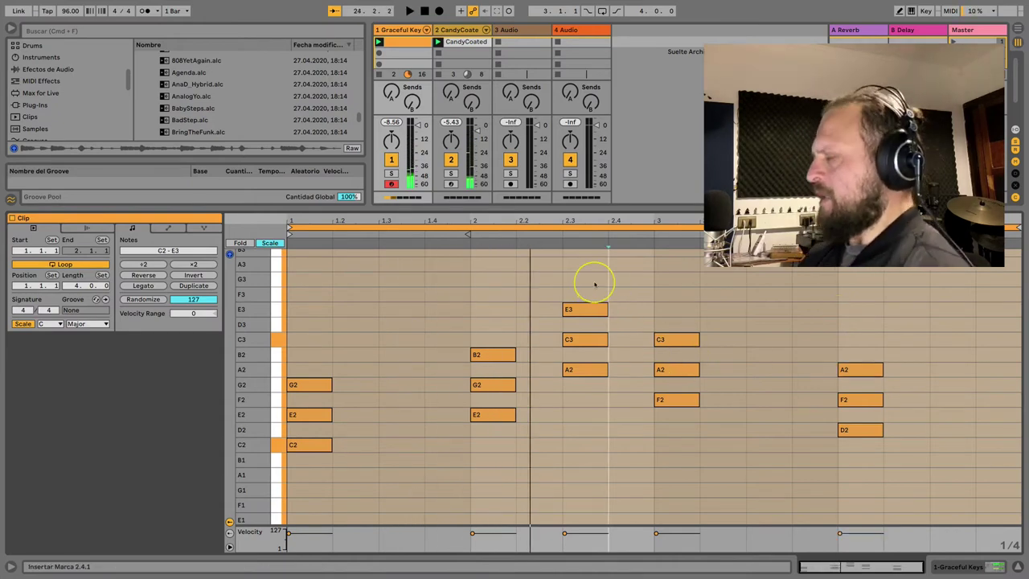
pyautogui.moveTo(595, 284); pyautogui.dragTo(589, 293)
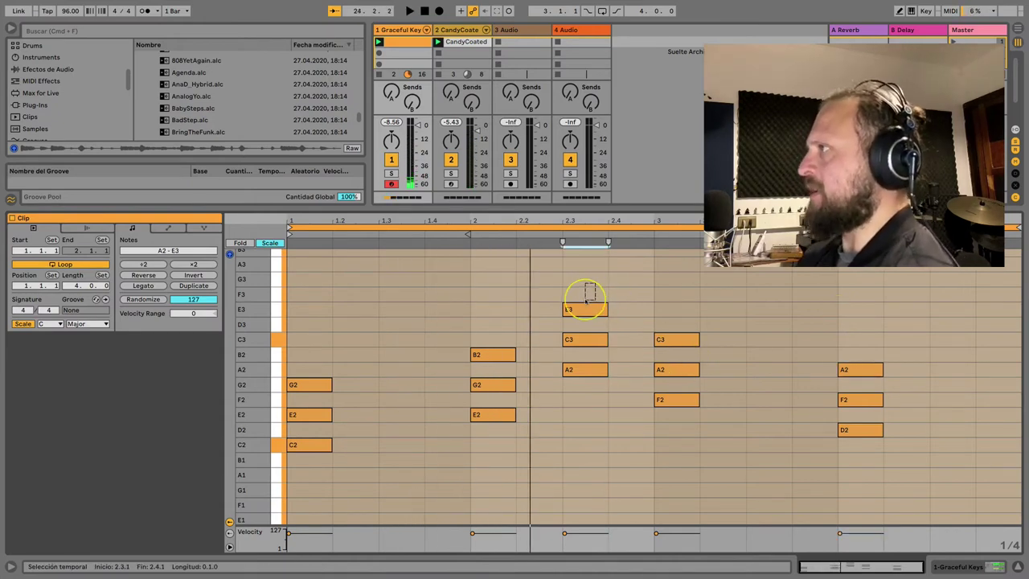
pyautogui.click(578, 313)
pyautogui.hotkey('shift', 'Down')
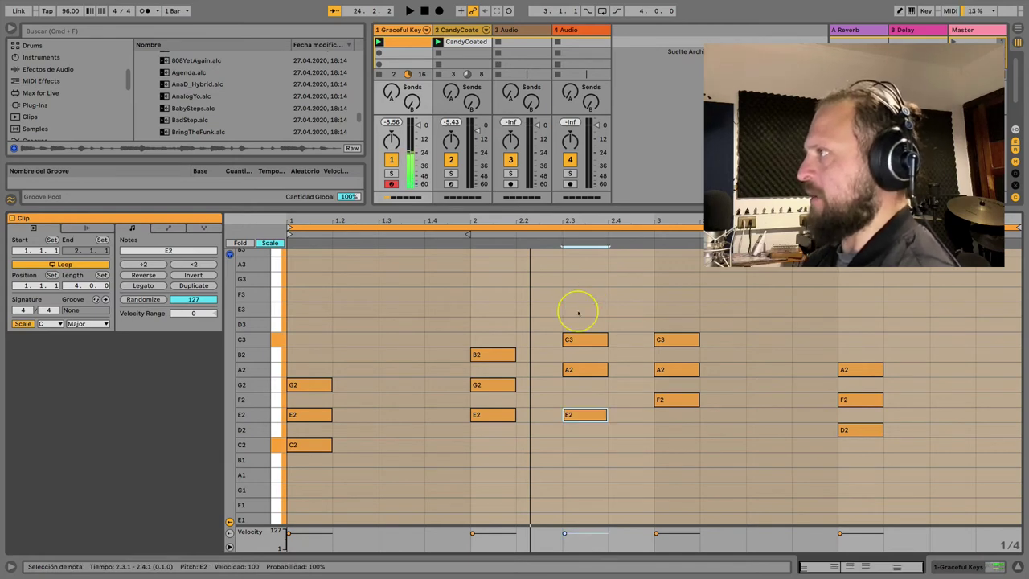
pyautogui.hotkey('shift', 'Up')
pyautogui.hotkey('shift', 'Down')
pyautogui.hotkey('shift', 'Up')
pyautogui.hotkey('shift', 'Down')
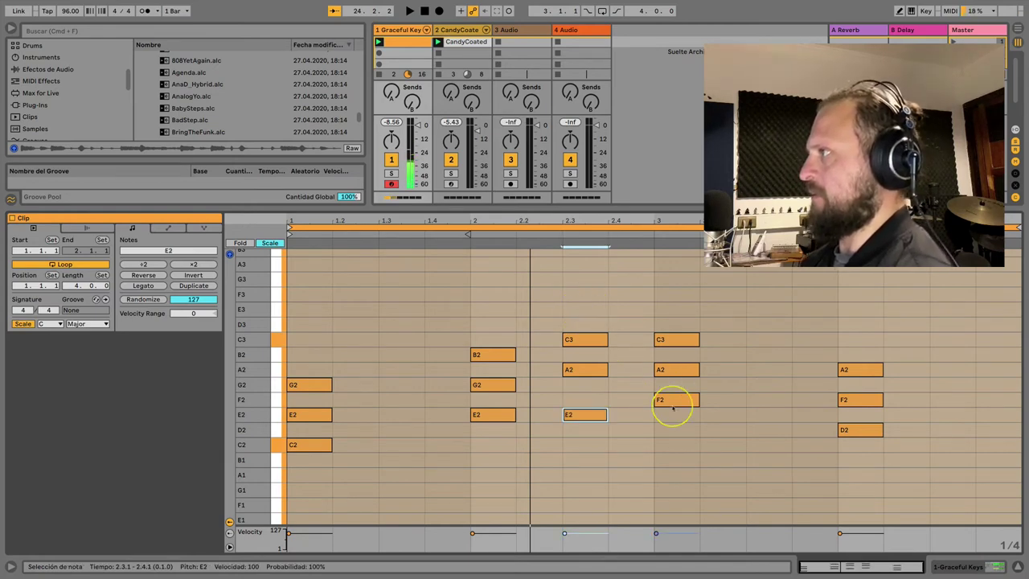
pyautogui.click(857, 429)
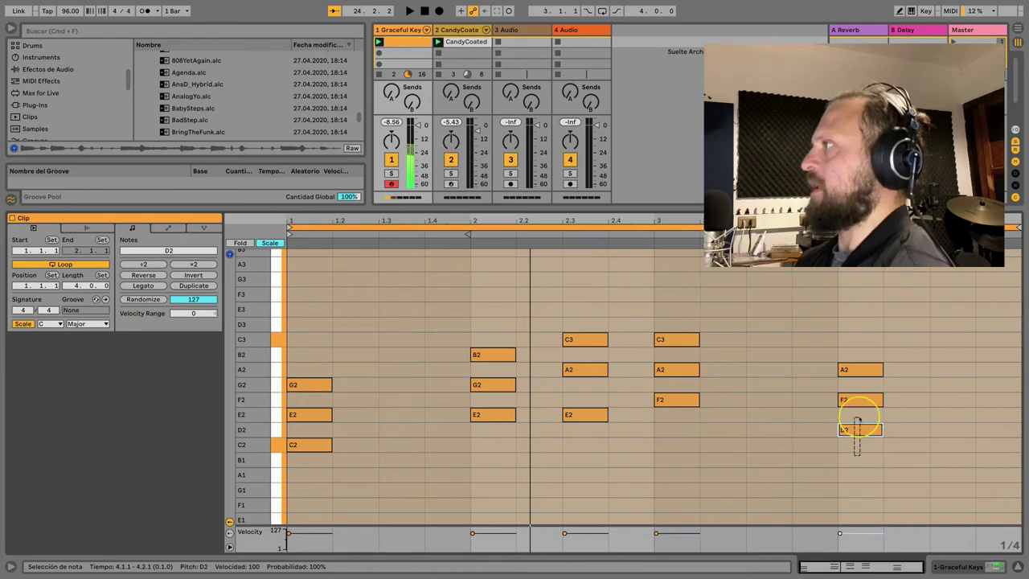
pyautogui.hotkey('shift', 'Up')
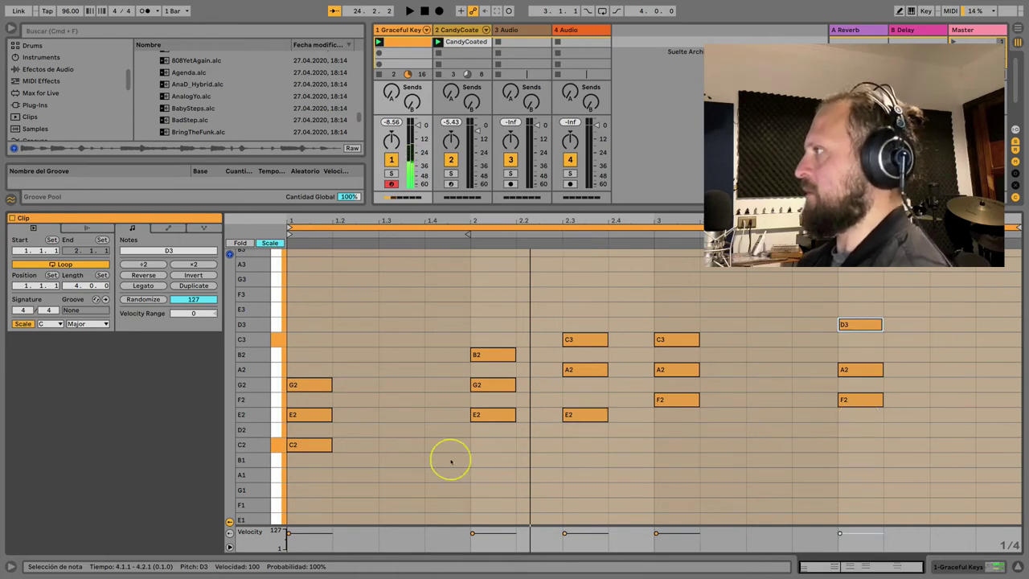
# Step: Raise the first triad an octave, drop its top note back to G2 for a G2, C3, E3 voicing, and play the progression
pyautogui.moveTo(293, 465); pyautogui.dragTo(306, 375)
pyautogui.hotkey('shift', 'Up')
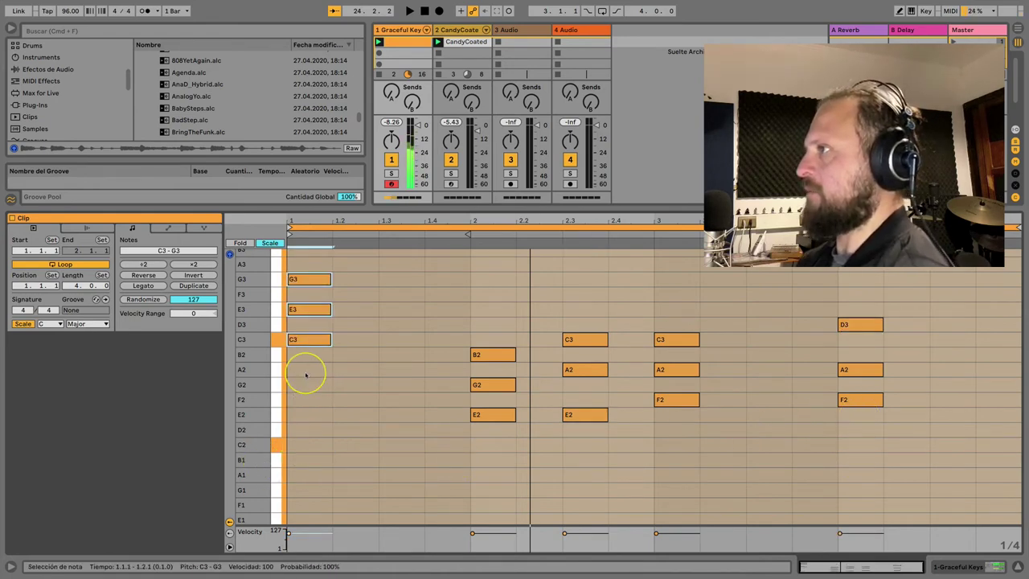
pyautogui.moveTo(318, 269); pyautogui.dragTo(308, 279)
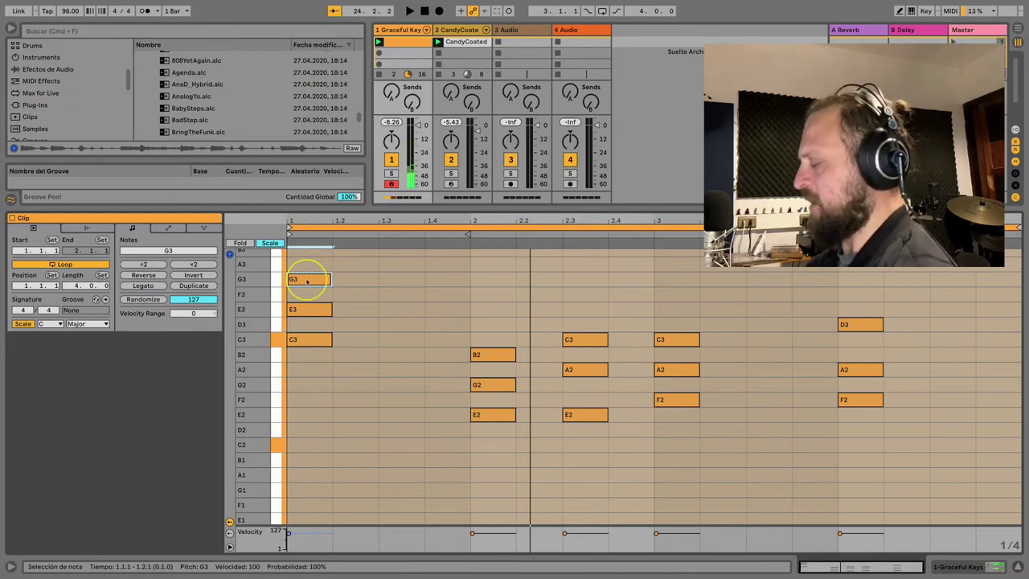
pyautogui.hotkey('shift', 'Down')
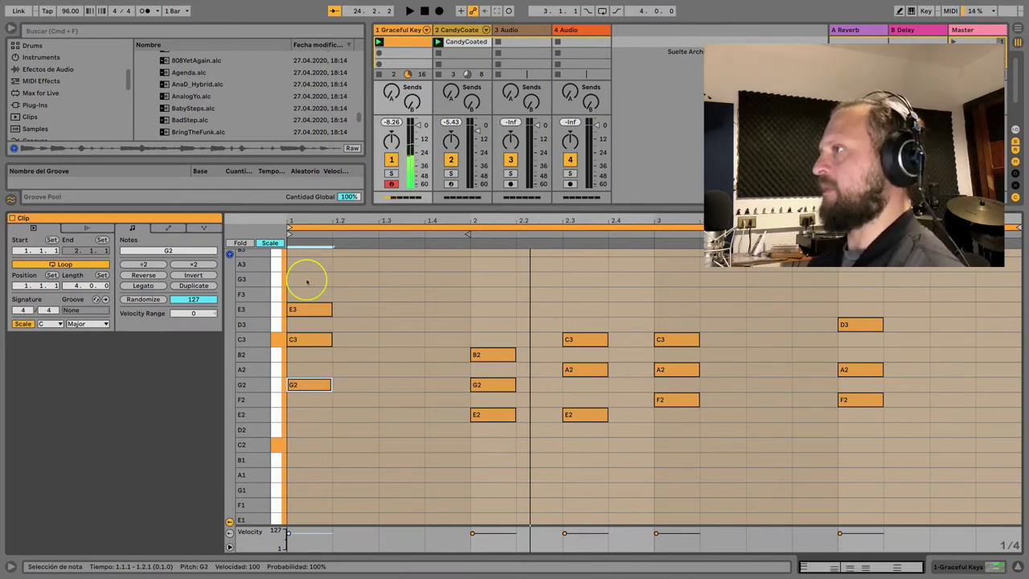
pyautogui.hotkey('shift', 'Up')
pyautogui.hotkey('shift', 'Down')
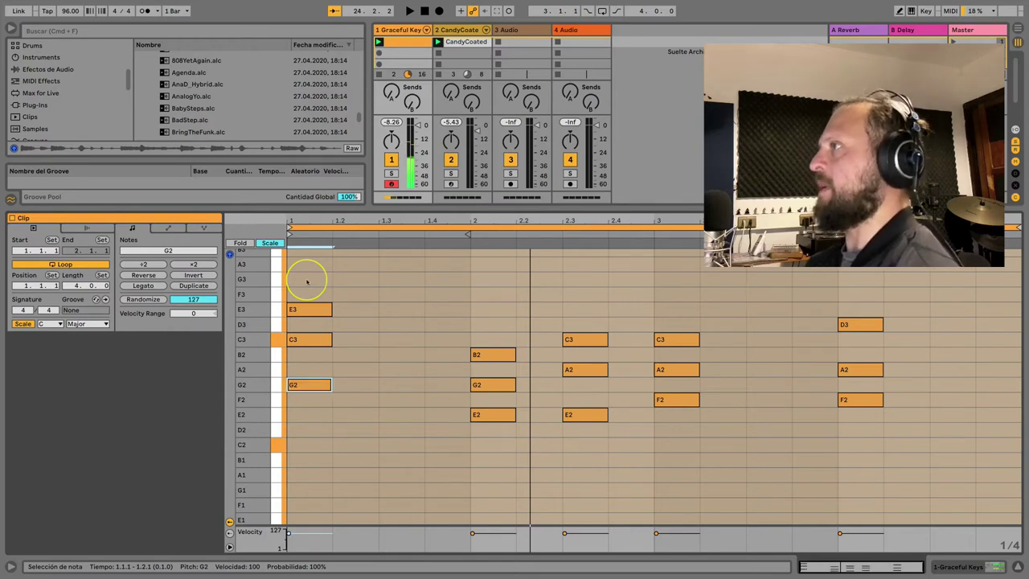
pyautogui.press('space')
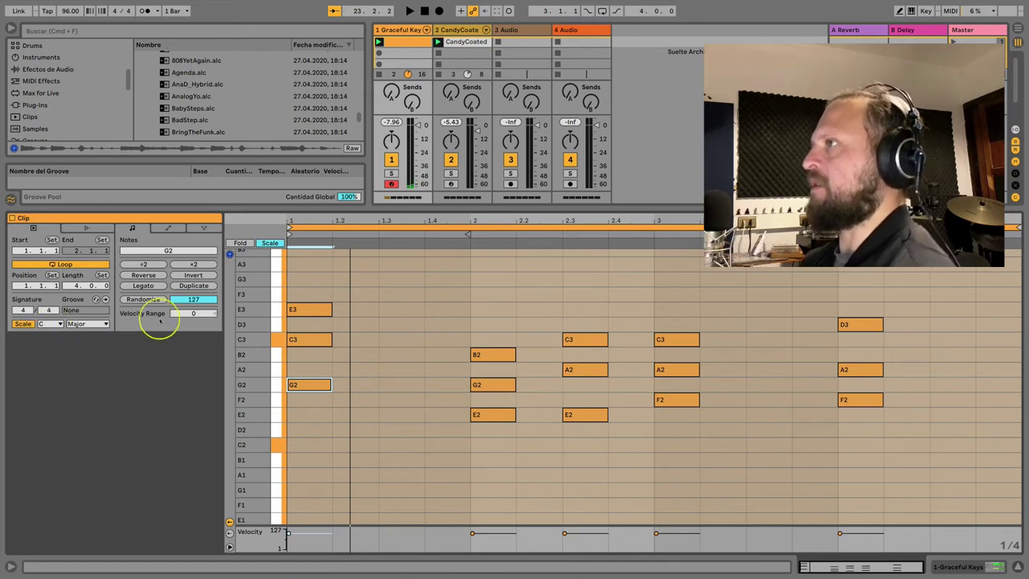
# Step: Set the clip scale root to G#/Ab, and create and launch an empty clip in the second slot of the Graceful Keys track
pyautogui.click(55, 324)
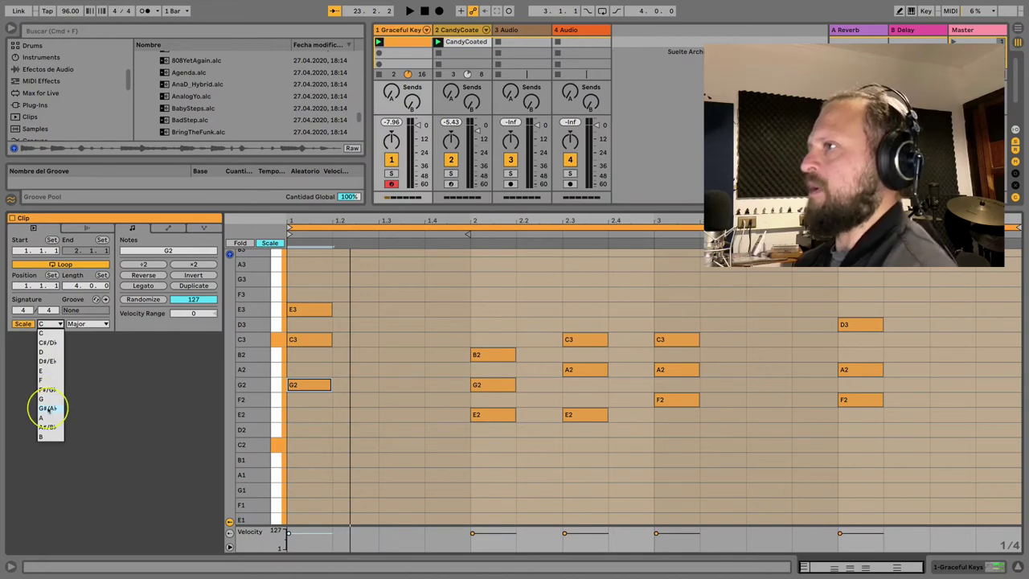
pyautogui.click(48, 409)
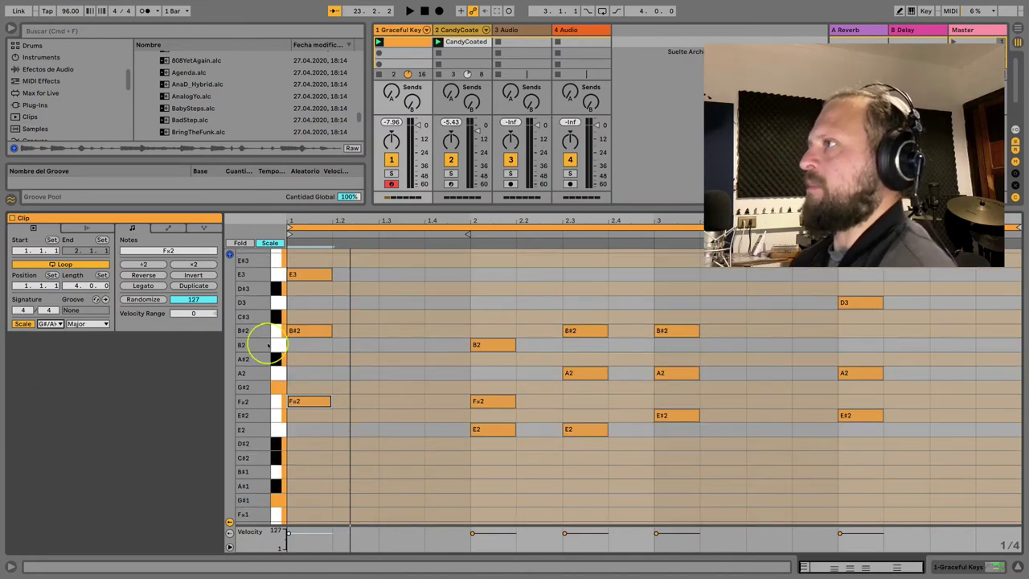
pyautogui.doubleClick(383, 54)
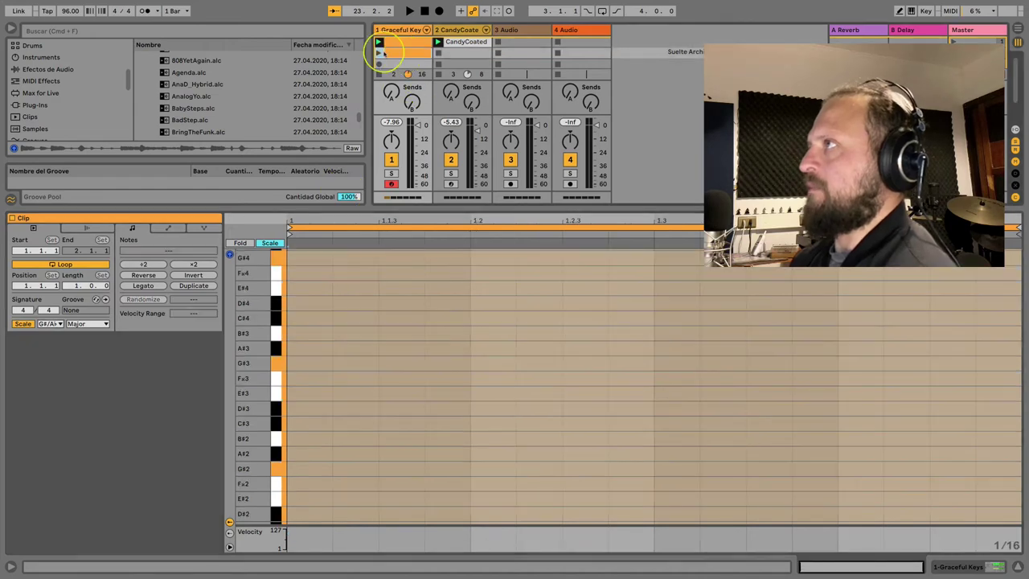
pyautogui.click(378, 53)
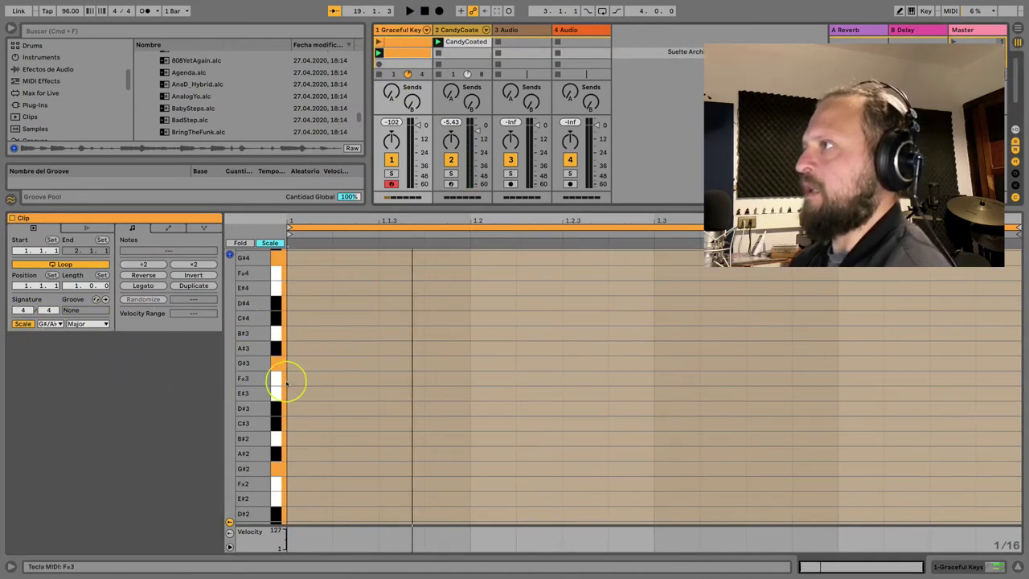
# Step: Draw sixteenth notes G#2 at 1.1.1, B#2 at 1.1.4, A#2 at 1.2.2, C#3 at 1.2.4 and E#3 at 1.4.1, and play the clip
pyautogui.scroll(-2, 292, 386)
pyautogui.scroll(2, 291, 386)
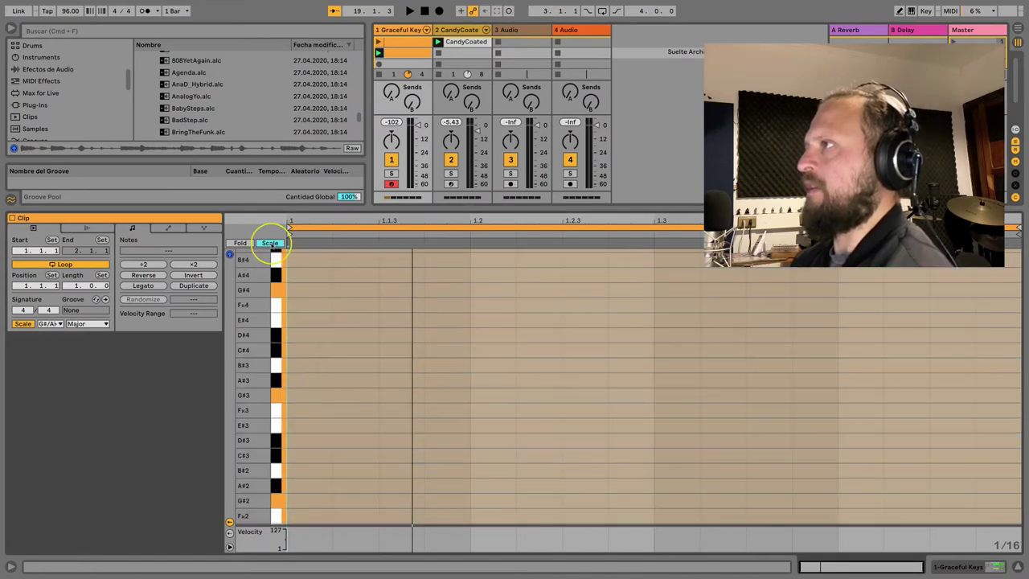
pyautogui.scroll(-2, 298, 475)
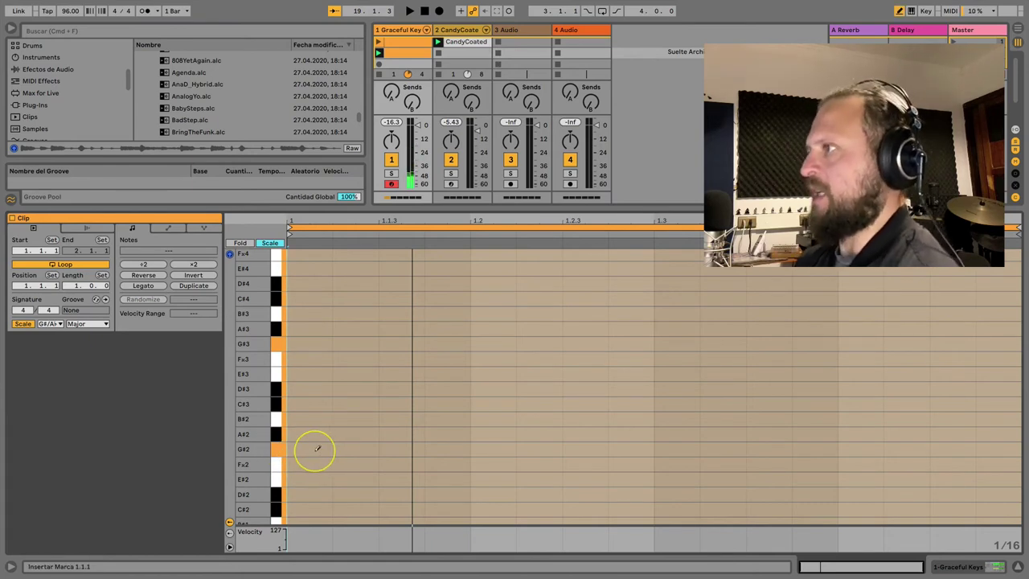
pyautogui.click(316, 448)
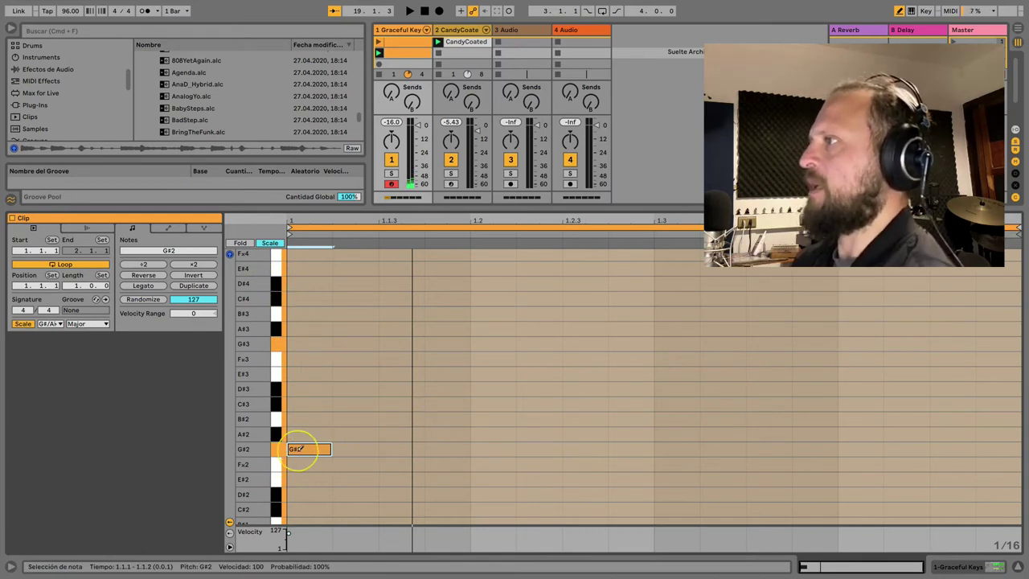
pyautogui.click(442, 418)
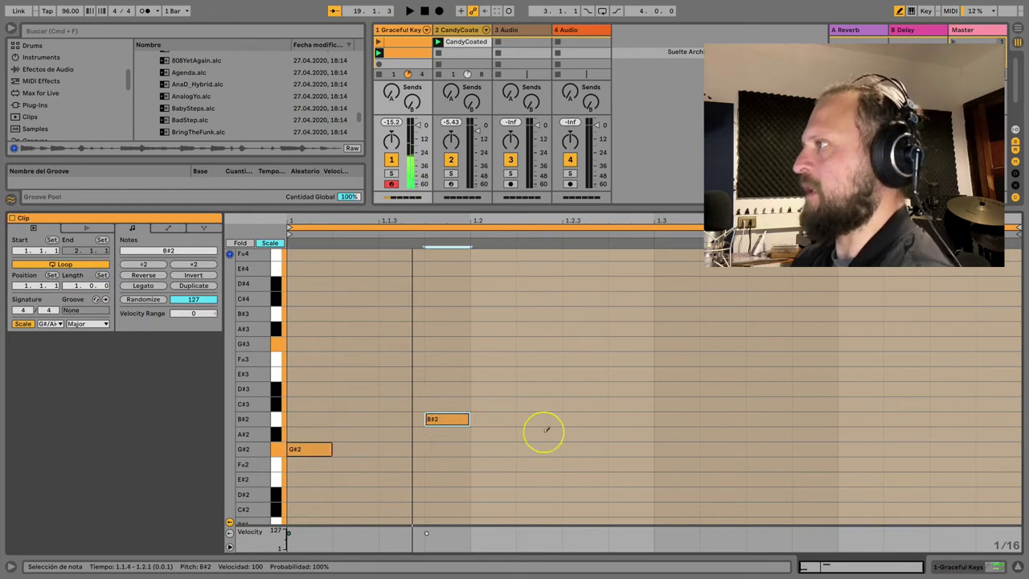
pyautogui.click(573, 434)
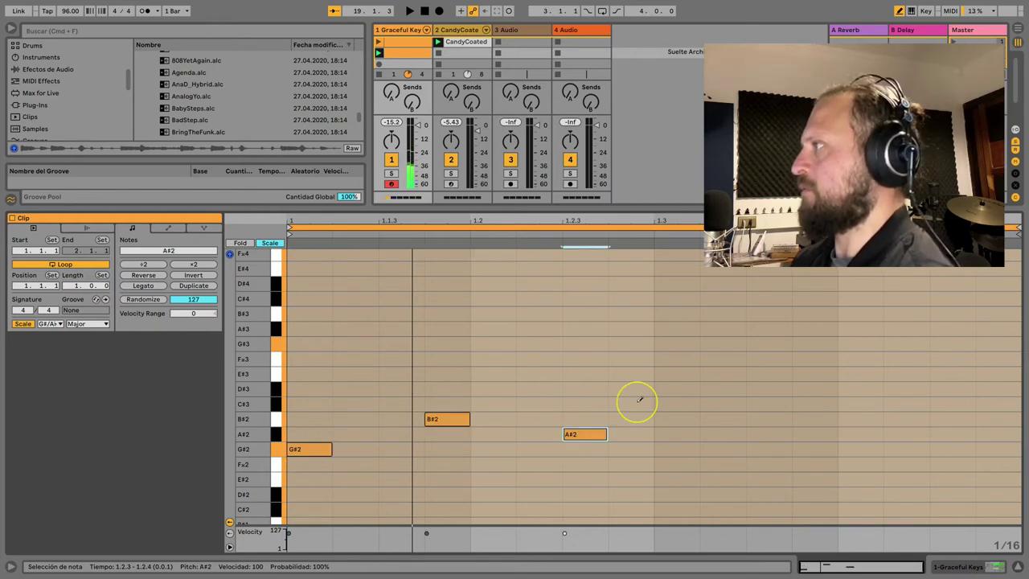
pyautogui.moveTo(570, 430); pyautogui.dragTo(521, 433)
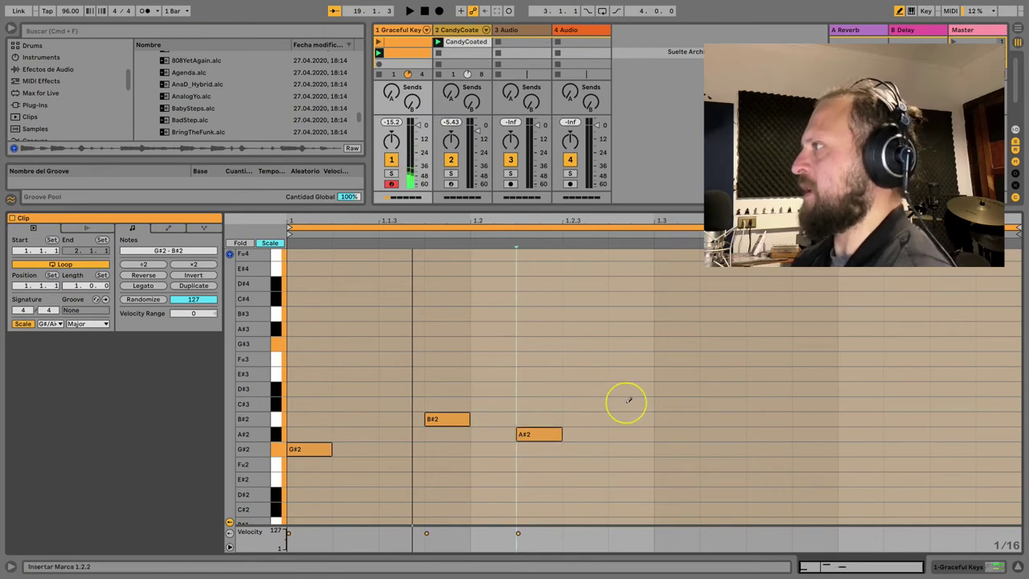
pyautogui.click(628, 402)
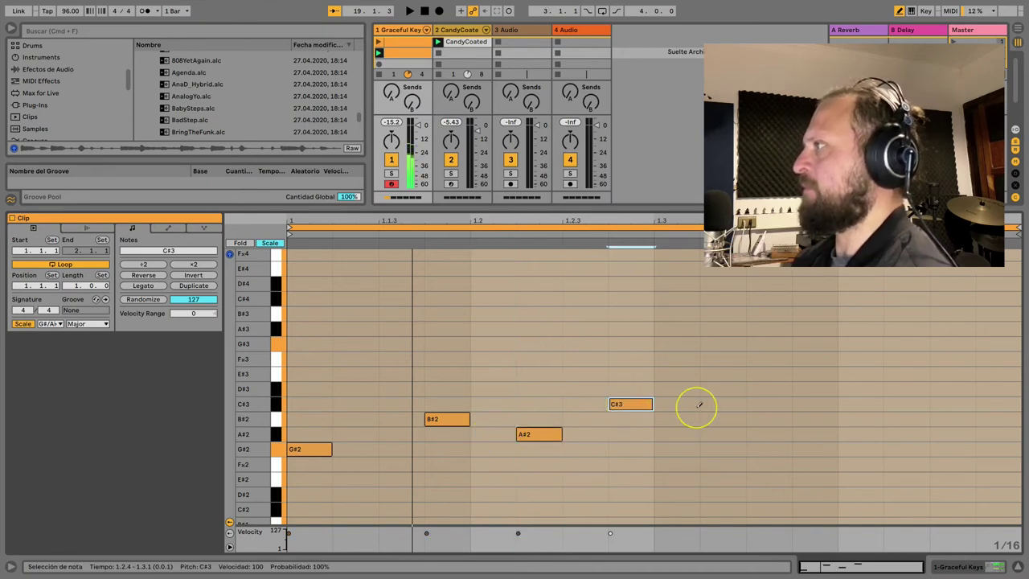
pyautogui.click(861, 372)
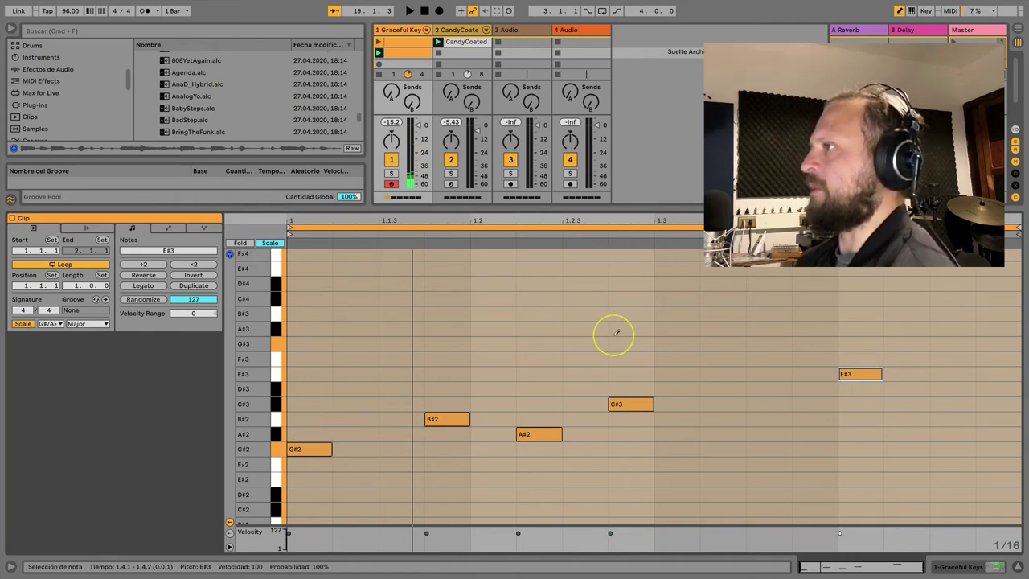
pyautogui.press('space')
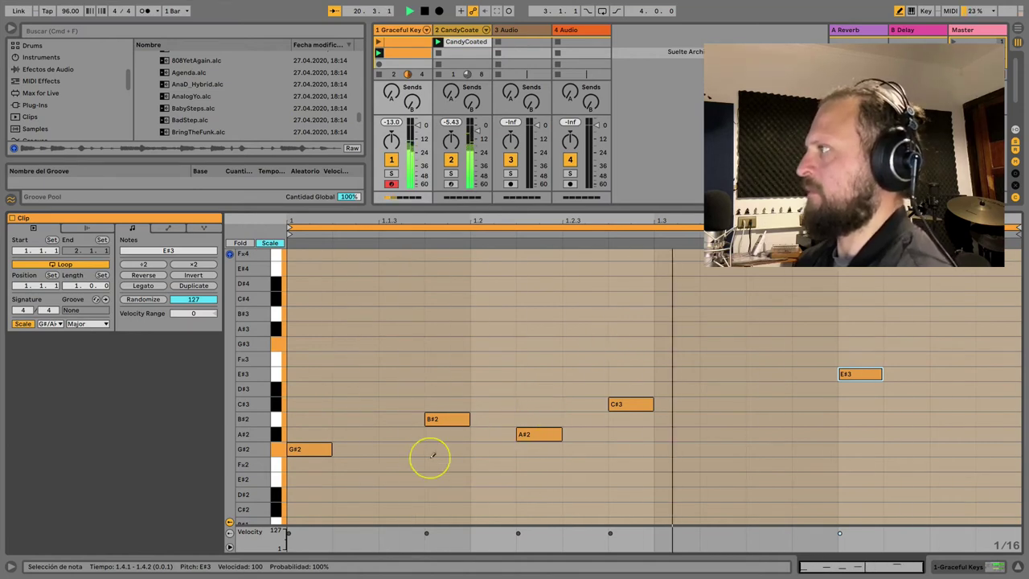
pyautogui.press('space')
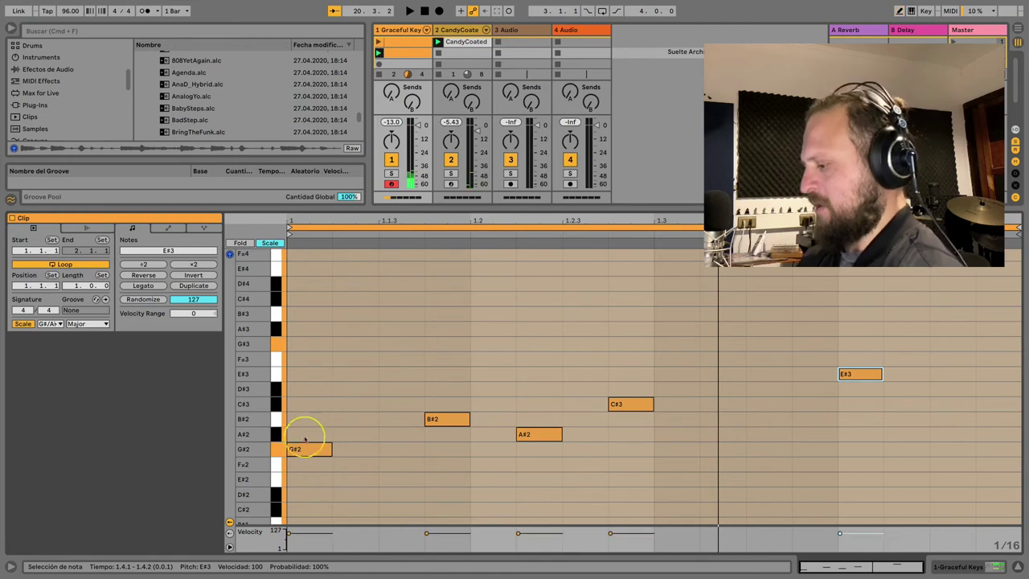
# Step: Stack copies of all five notes a third and a fifth above within the scale to form triads, and play the clip
pyautogui.moveTo(308, 474); pyautogui.dragTo(919, 345)
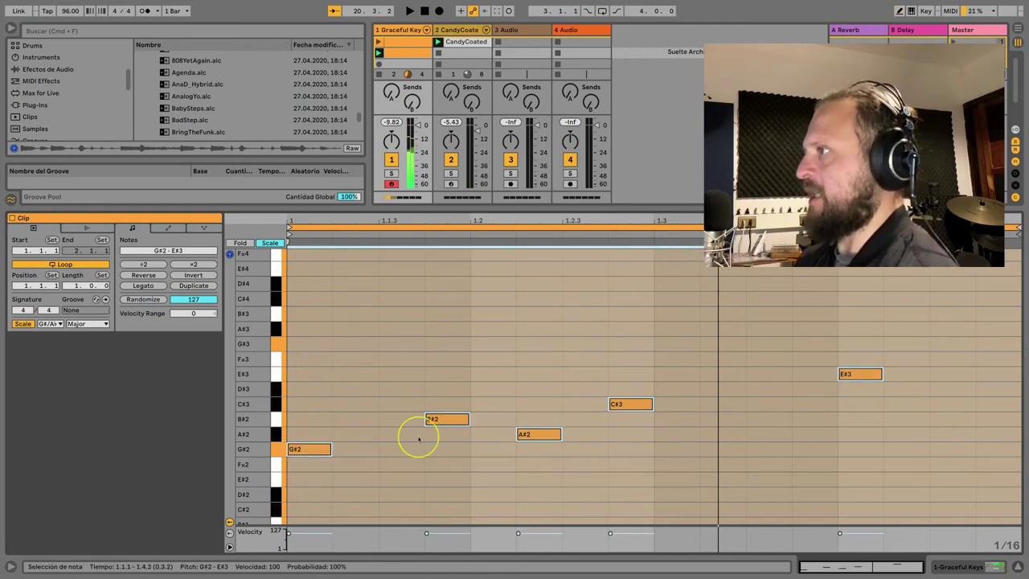
pyautogui.keyDown('shift'); pyautogui.click(316, 450); pyautogui.keyUp('shift')
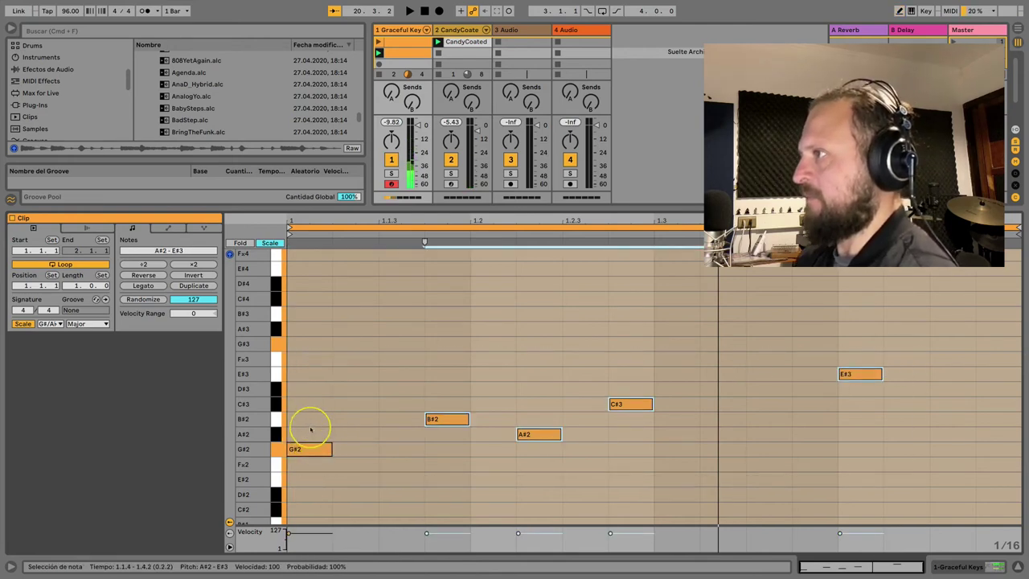
pyautogui.keyDown('shift'); pyautogui.click(306, 449); pyautogui.keyUp('shift')
pyautogui.moveTo(306, 449); pyautogui.dragTo(306, 387)
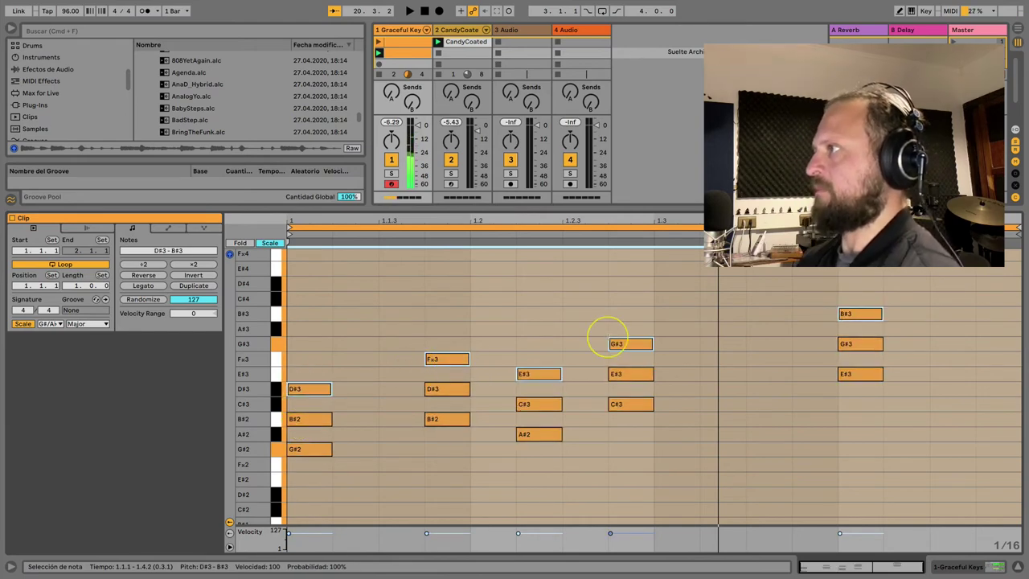
pyautogui.press('space')
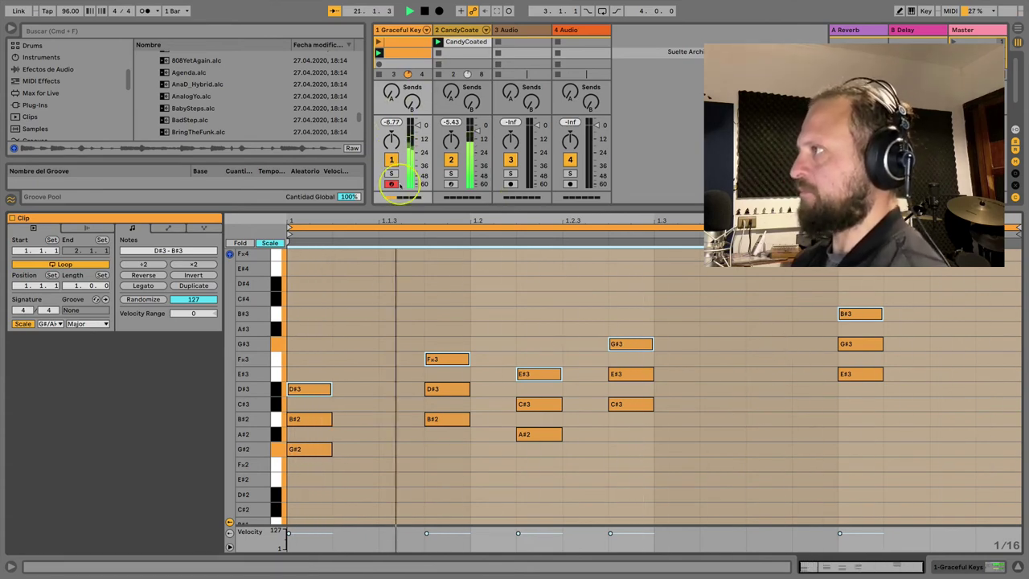
pyautogui.press('space')
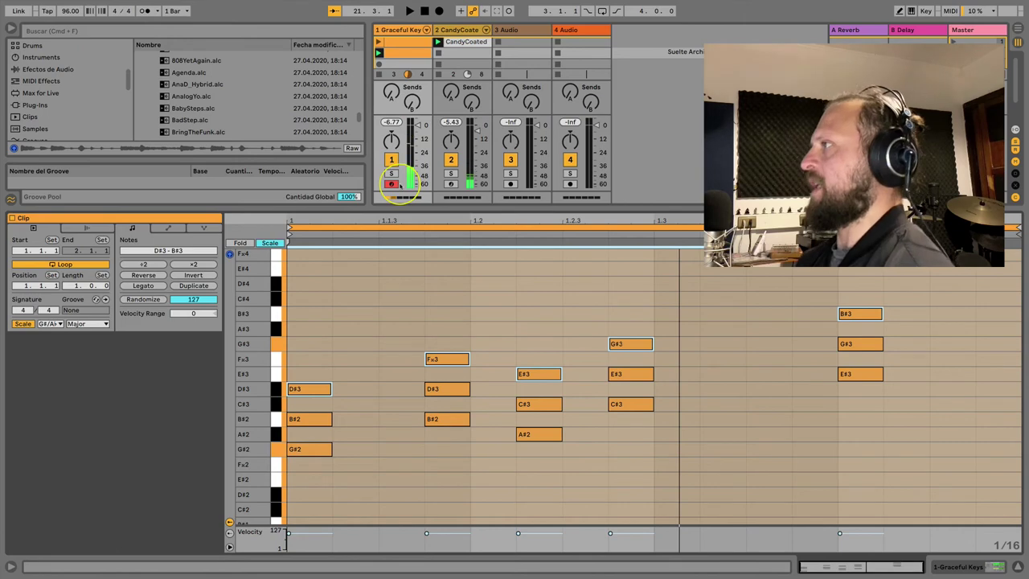
# Step: Launch the first Graceful Keys clip and set its scale root to C, showing only the scale's notes
pyautogui.click(379, 41)
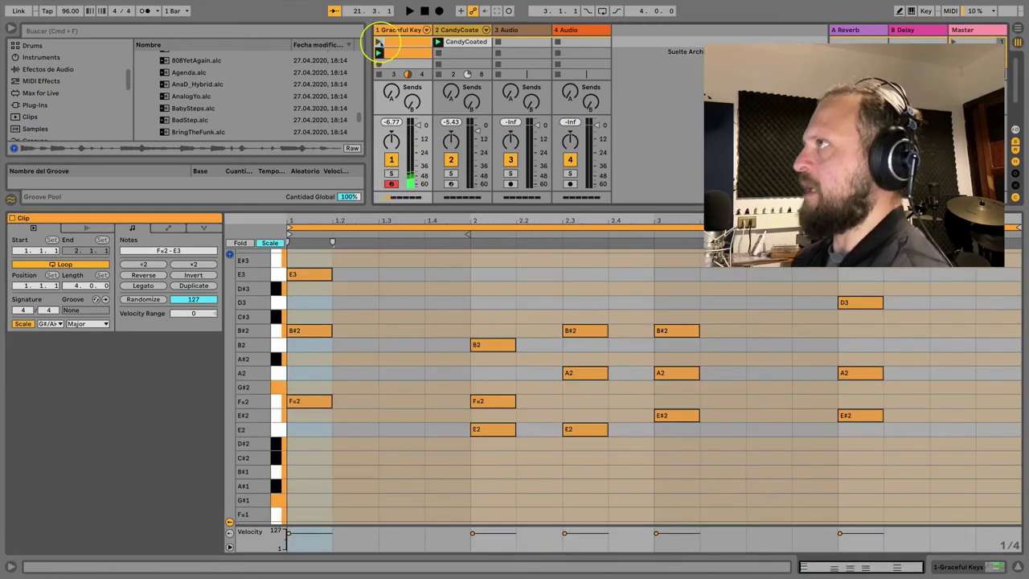
pyautogui.click(379, 42)
pyautogui.press('space')
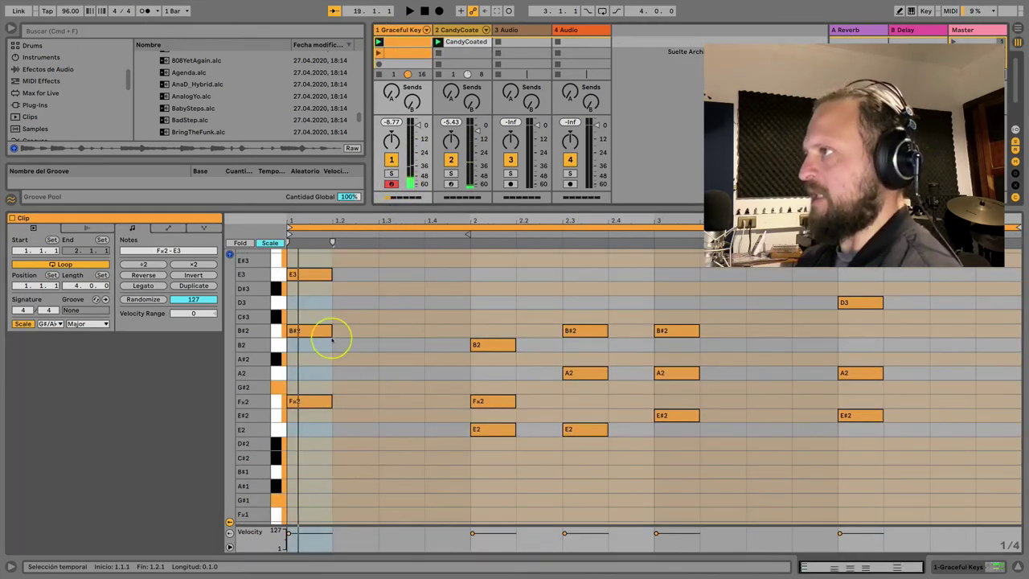
pyautogui.click(50, 323)
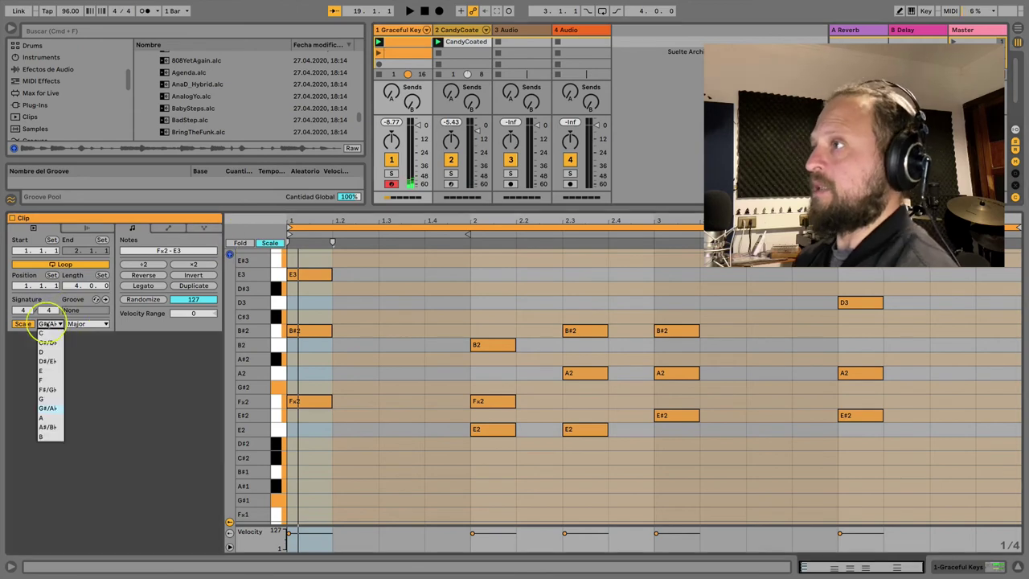
pyautogui.click(44, 333)
pyautogui.click(269, 243)
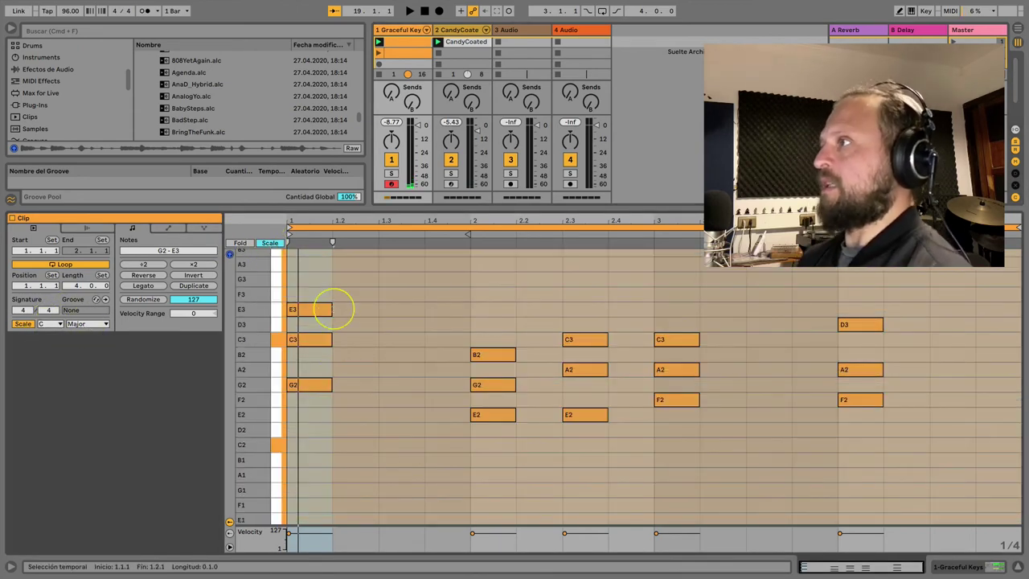
# Step: Return the inverted chords to root position: lower the first chord's C3 and E3 an octave, raise E2 at 2.3 to E3, lower bar 4's D3 to D2
pyautogui.moveTo(316, 282); pyautogui.dragTo(309, 377)
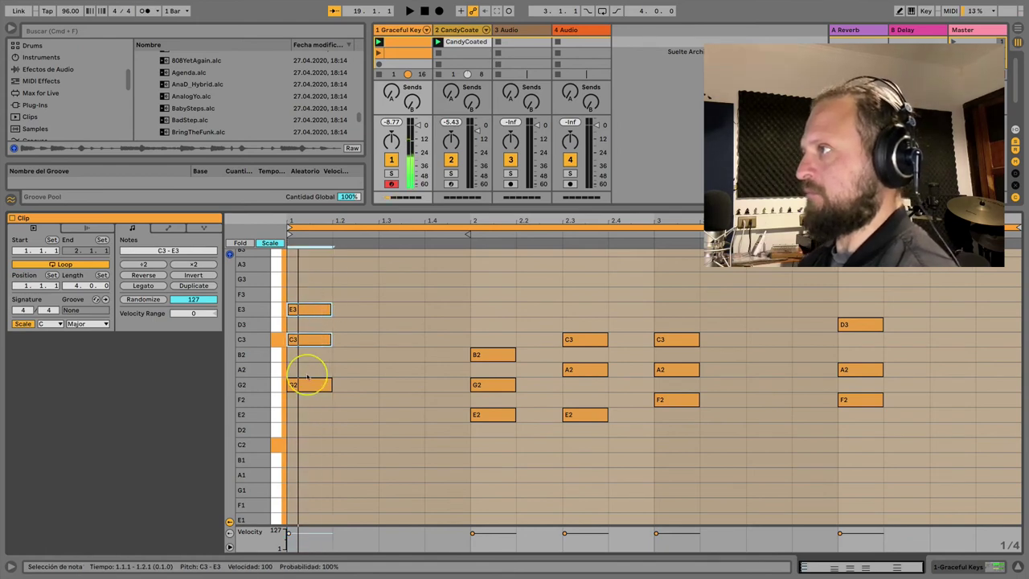
pyautogui.hotkey('shift', 'Down')
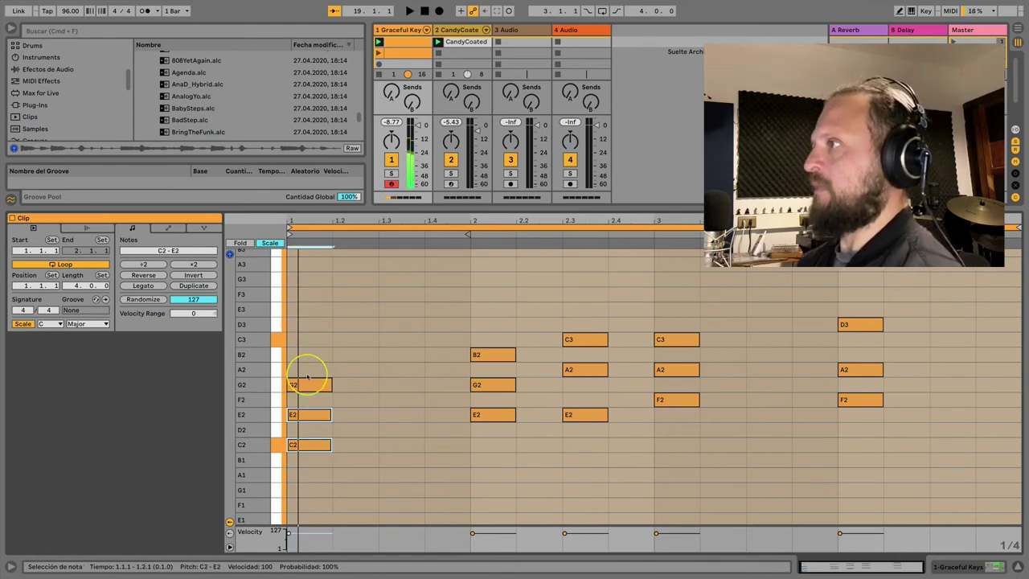
pyautogui.click(594, 306)
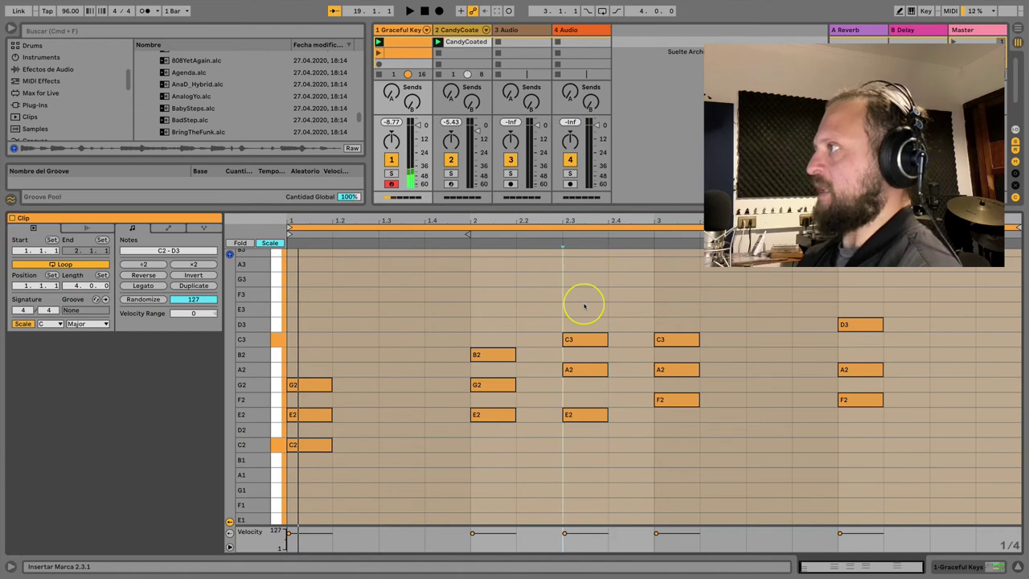
pyautogui.click(592, 413)
pyautogui.hotkey('shift', 'Up')
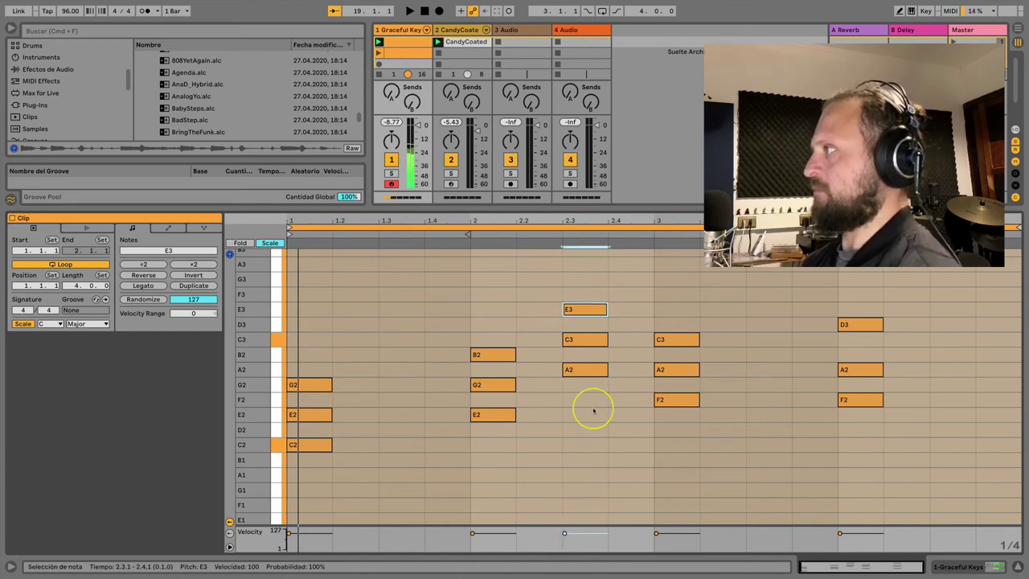
pyautogui.click(858, 328)
pyautogui.hotkey('shift', 'Down')
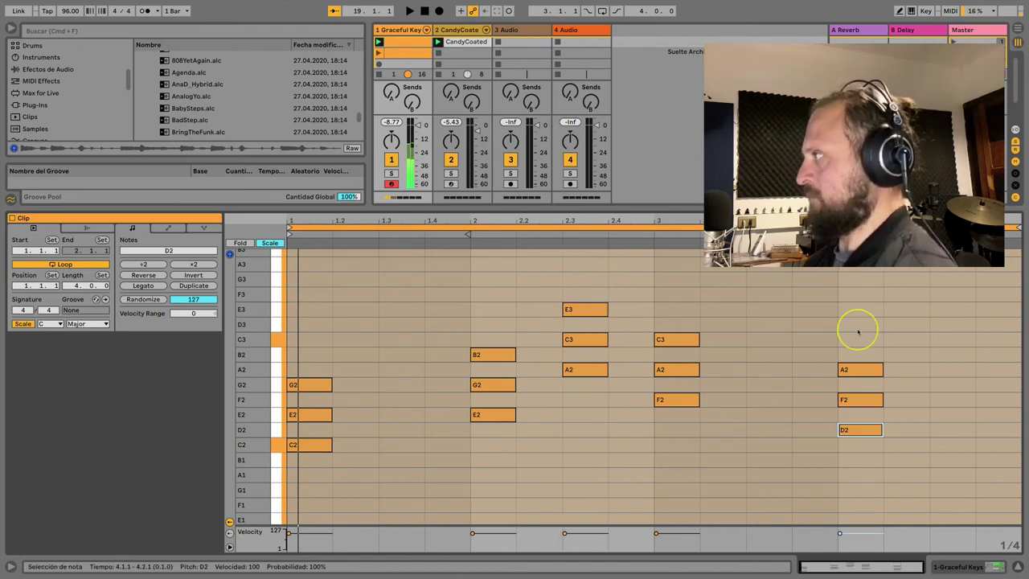
# Step: Audition the first chord's notes, stack B2, D3, F3 and A3 above it in thirds, and delete the added notes
pyautogui.click(296, 384)
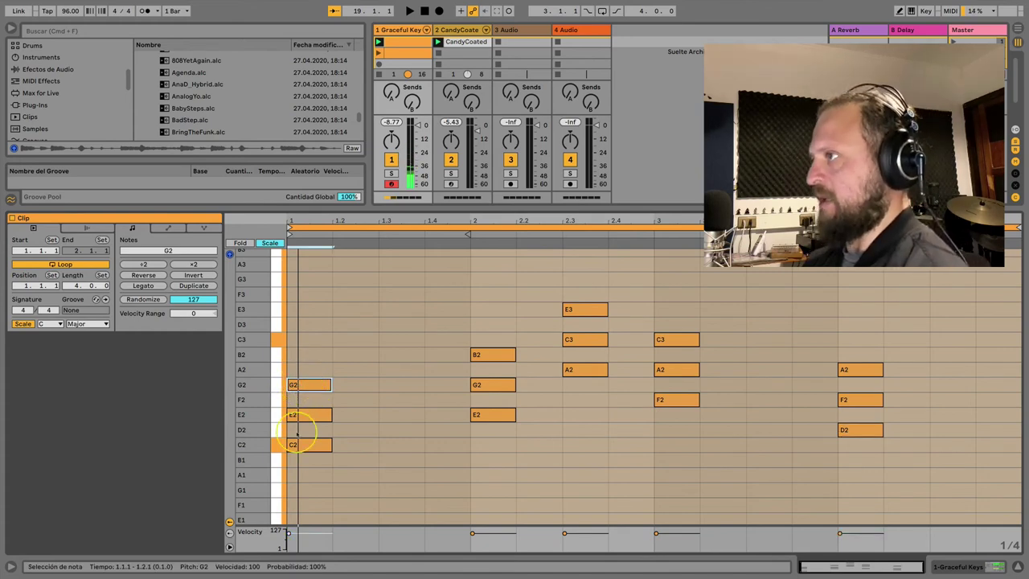
pyautogui.click(299, 445)
pyautogui.click(300, 416)
pyautogui.click(299, 383)
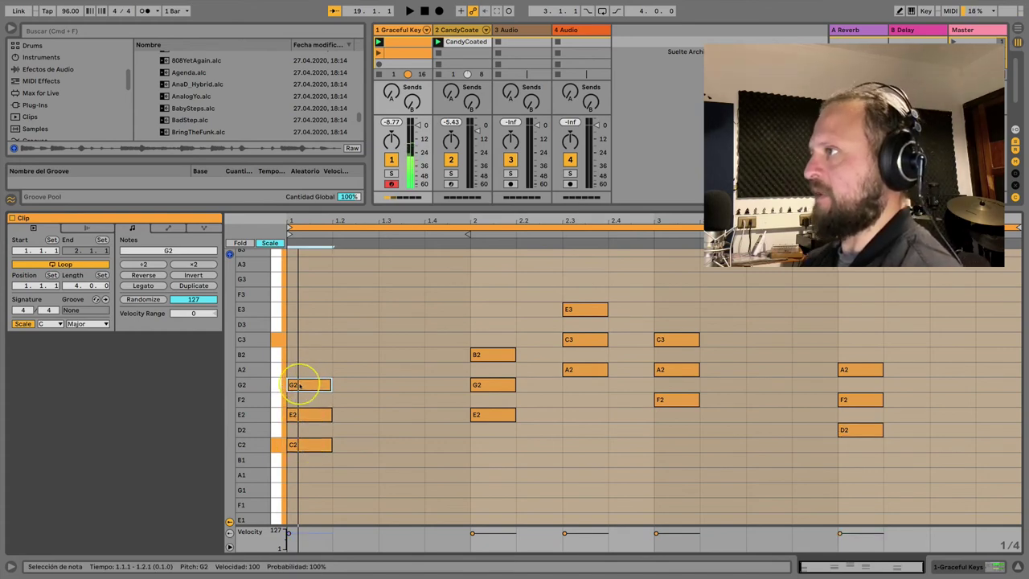
pyautogui.moveTo(299, 385); pyautogui.dragTo(300, 265)
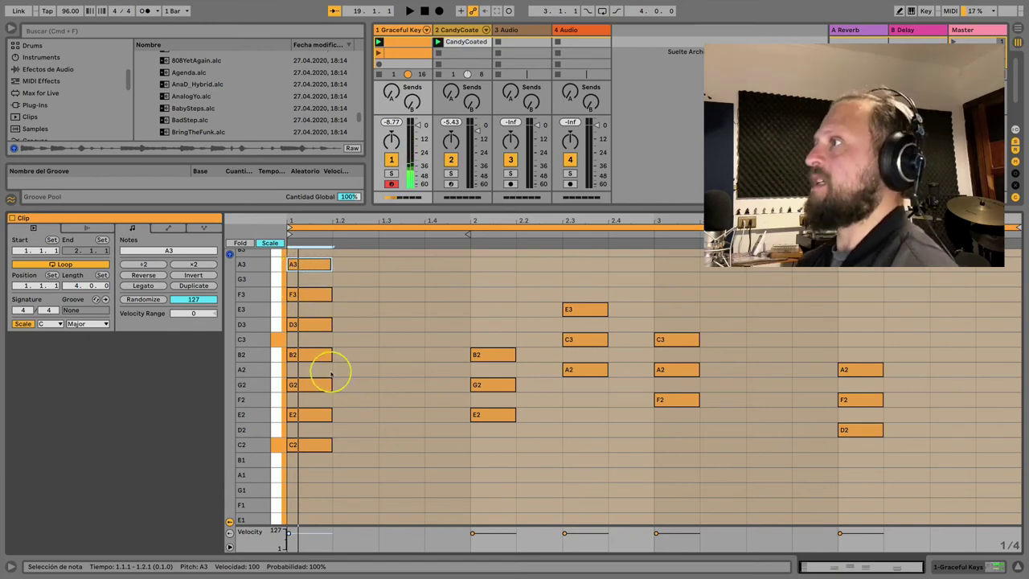
pyautogui.click(330, 376)
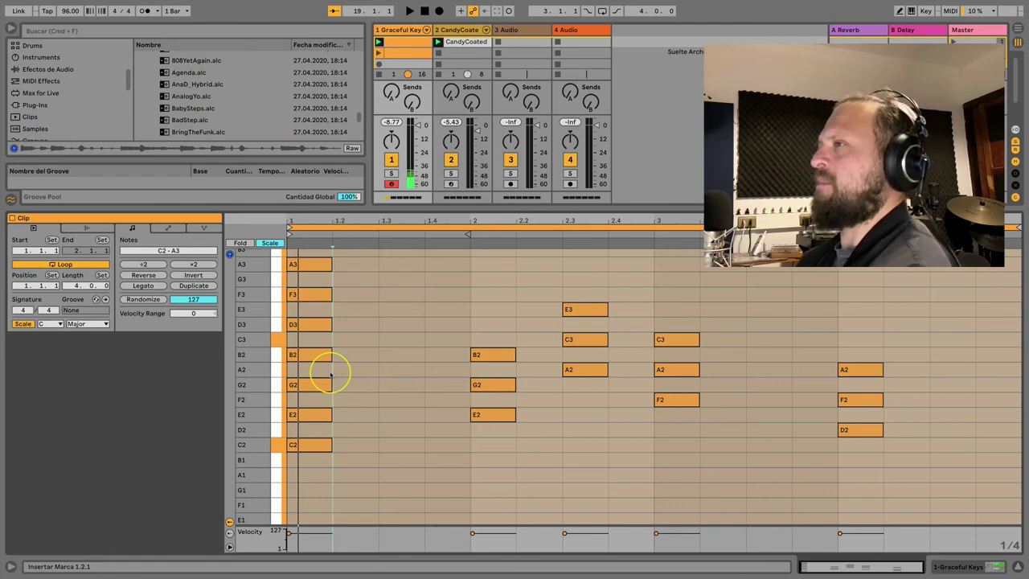
pyautogui.moveTo(329, 376); pyautogui.dragTo(322, 260)
pyautogui.press('Delete')
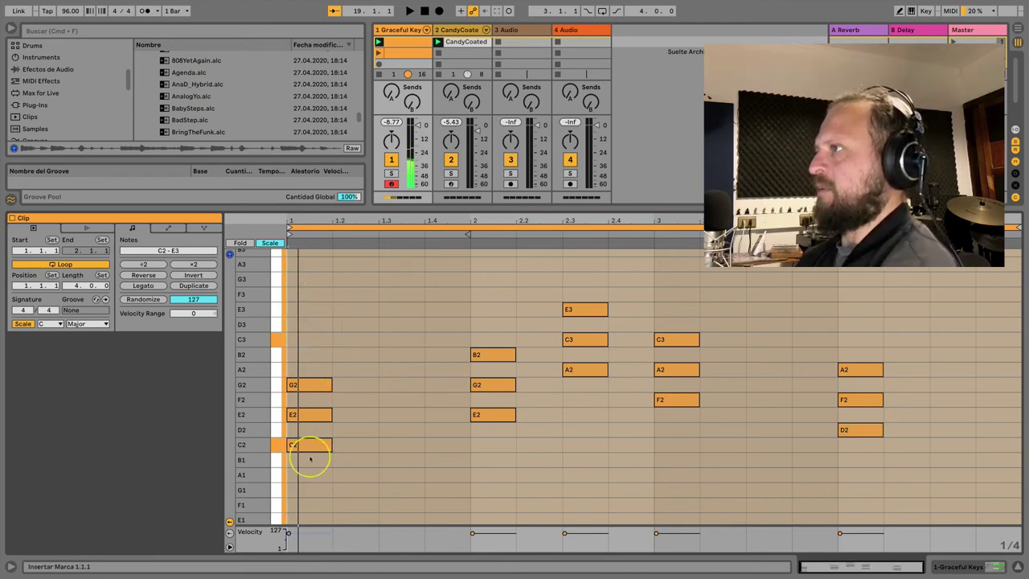
# Step: Try a four-note first chord by drawing B2 above the C2, E2, G2 triad, and remove the B2
pyautogui.moveTo(308, 464); pyautogui.dragTo(299, 357)
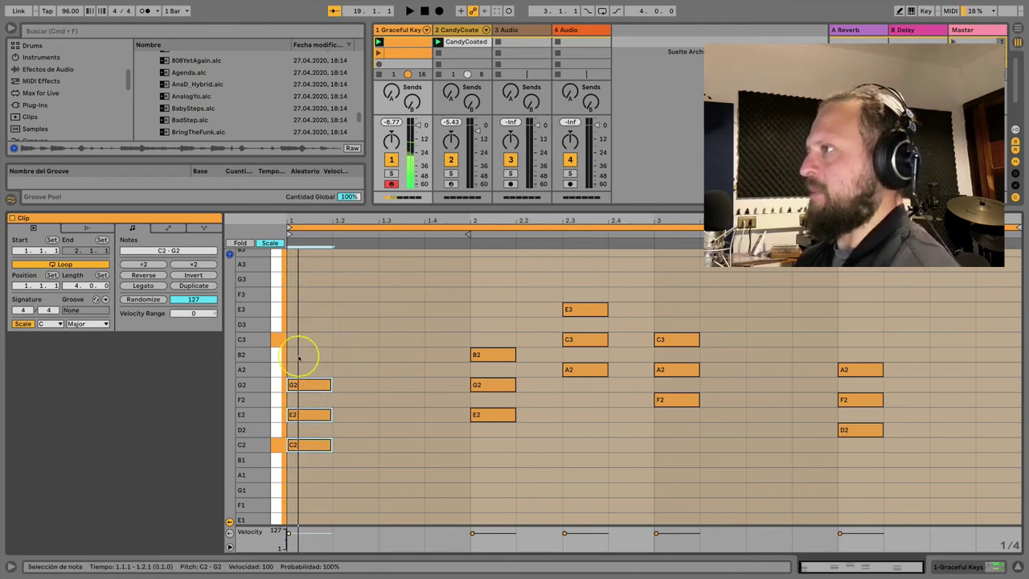
pyautogui.press('b')
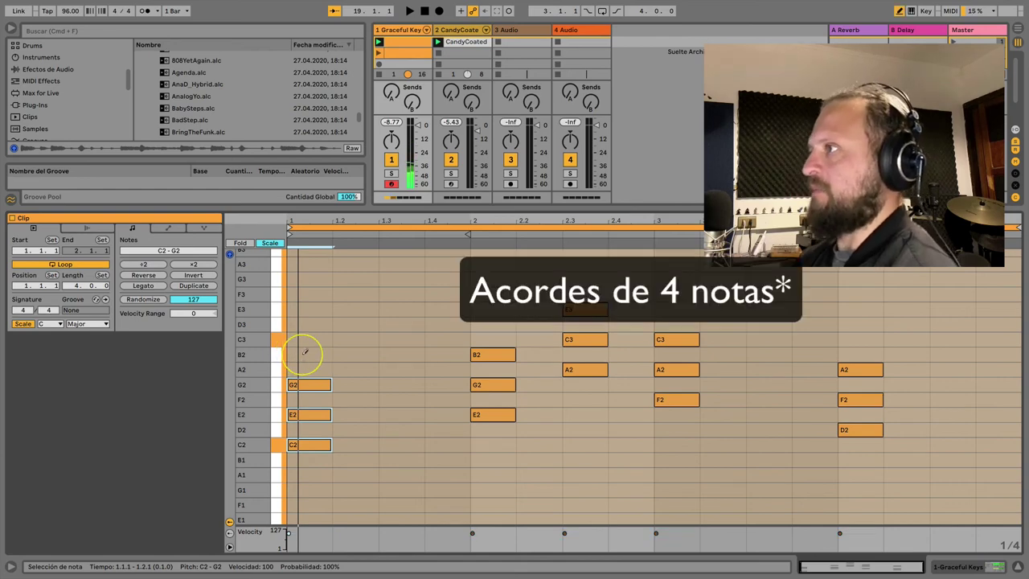
pyautogui.click(305, 354)
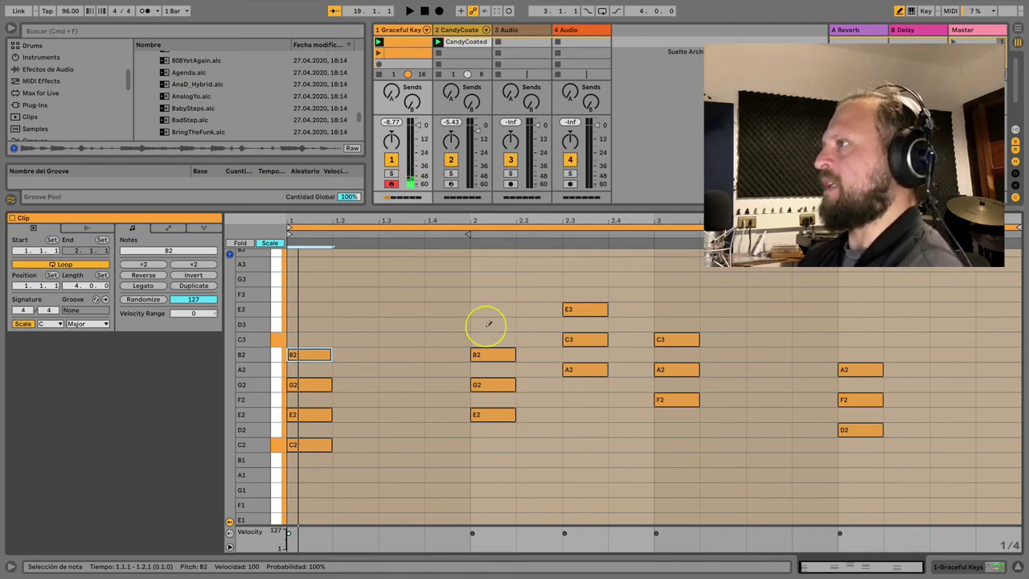
pyautogui.click(310, 355)
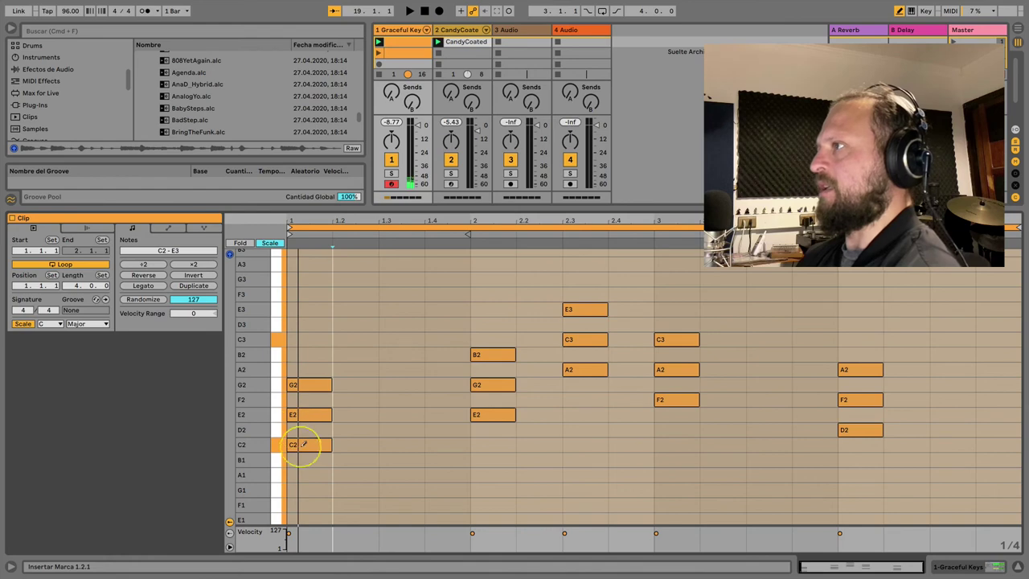
pyautogui.click(304, 355)
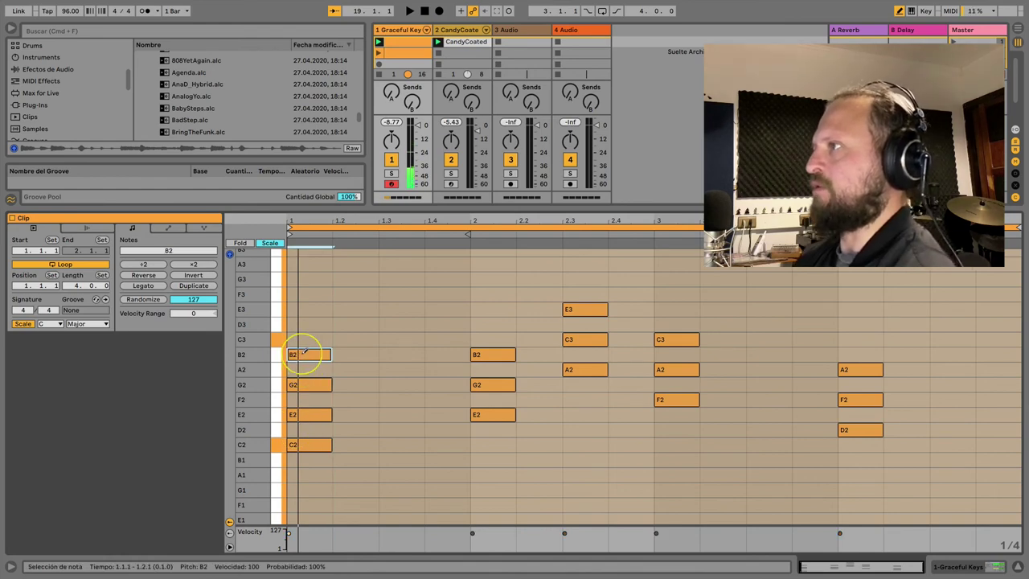
pyautogui.click(304, 354)
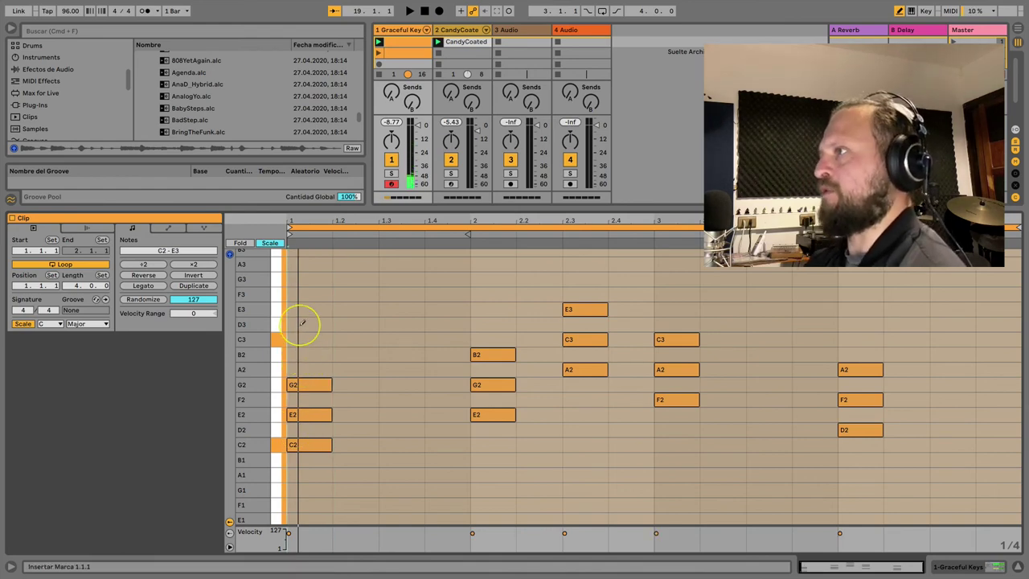
# Step: Extend the first chord to four notes by drawing D3 above its C2, E2, G2 triad
pyautogui.click(303, 323)
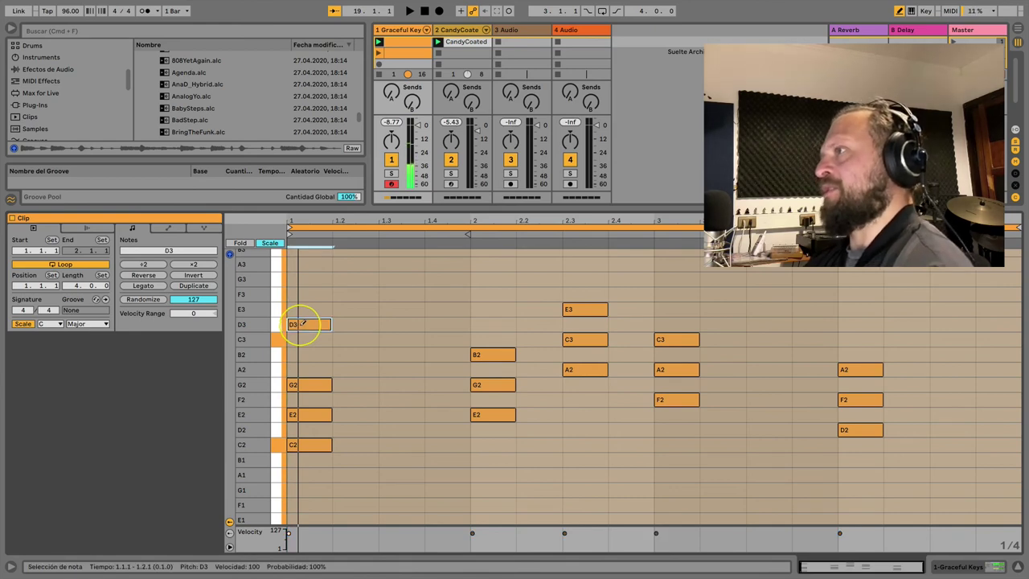
pyautogui.click(303, 323)
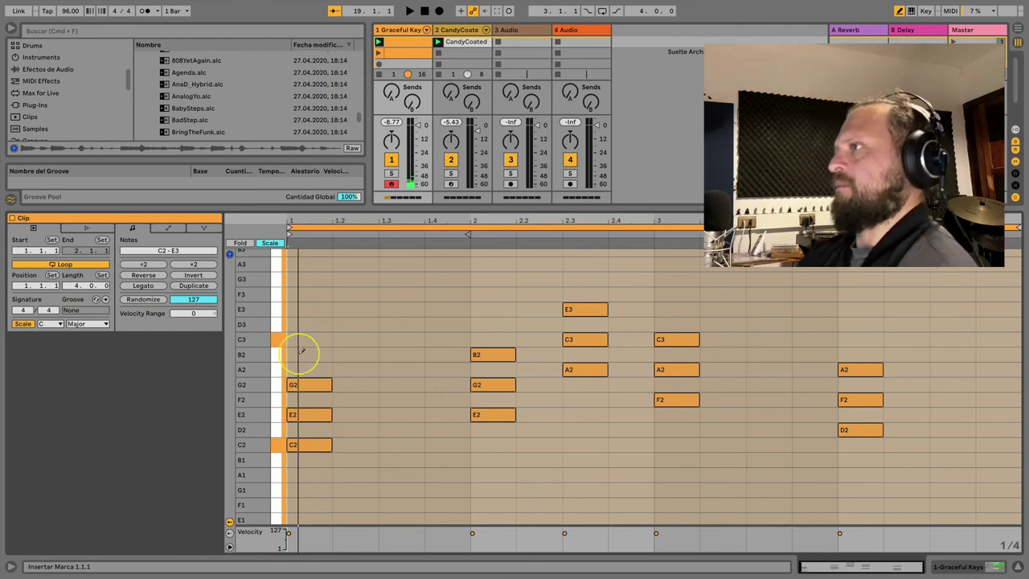
pyautogui.click(302, 353)
pyautogui.moveTo(302, 353); pyautogui.dragTo(302, 323)
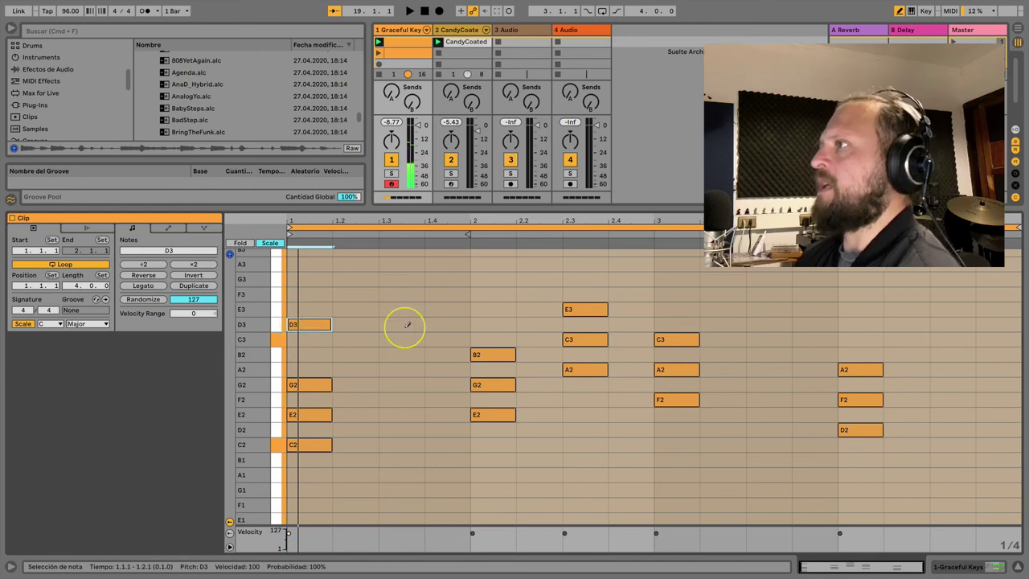
# Step: Add a fourth note to the remaining chords, D3 at bar 2, G3 at 2.3, F3 at bar 3 and G3 at bar 4, and audition the progression
pyautogui.click(494, 323)
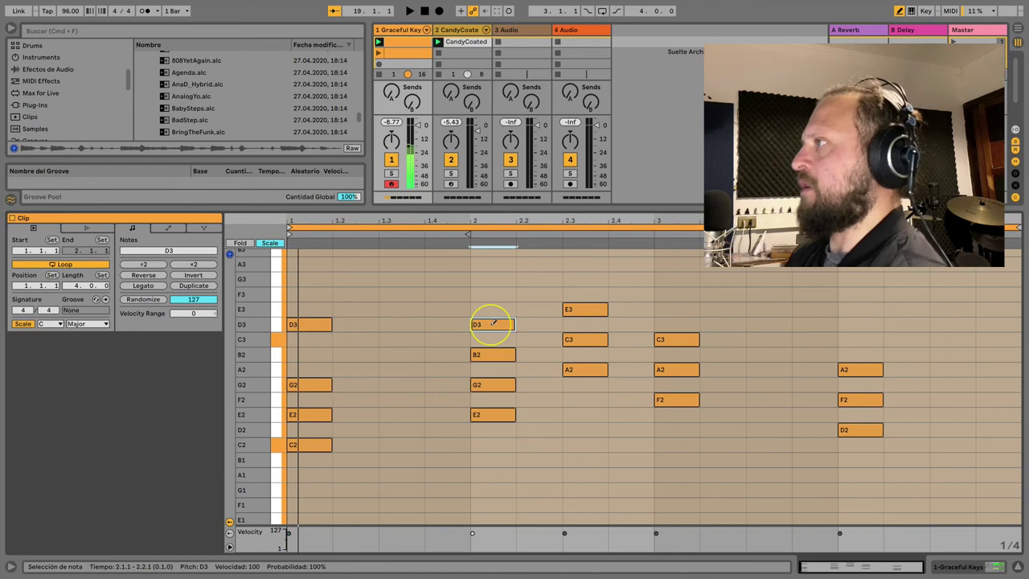
pyautogui.click(581, 278)
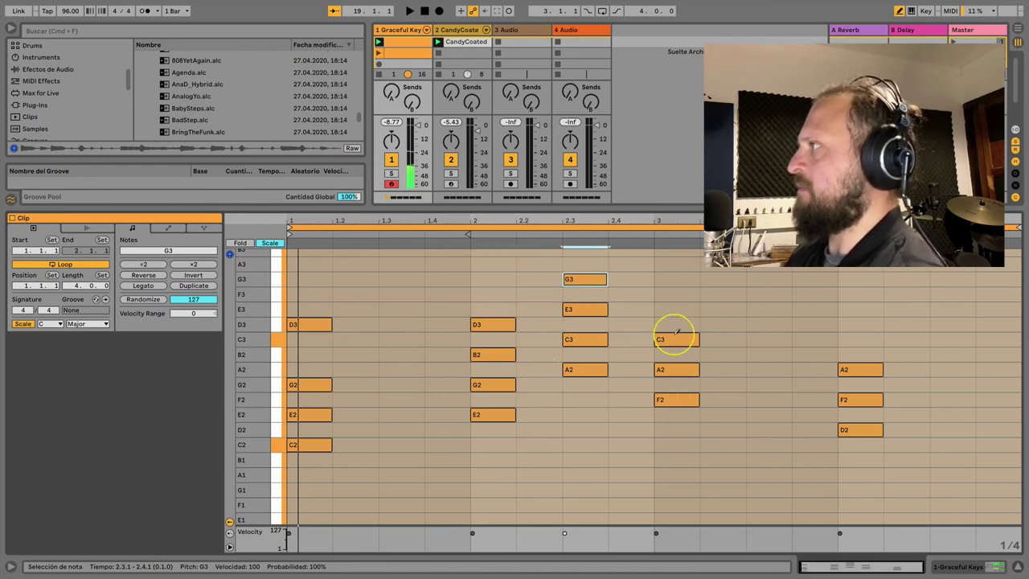
pyautogui.click(672, 294)
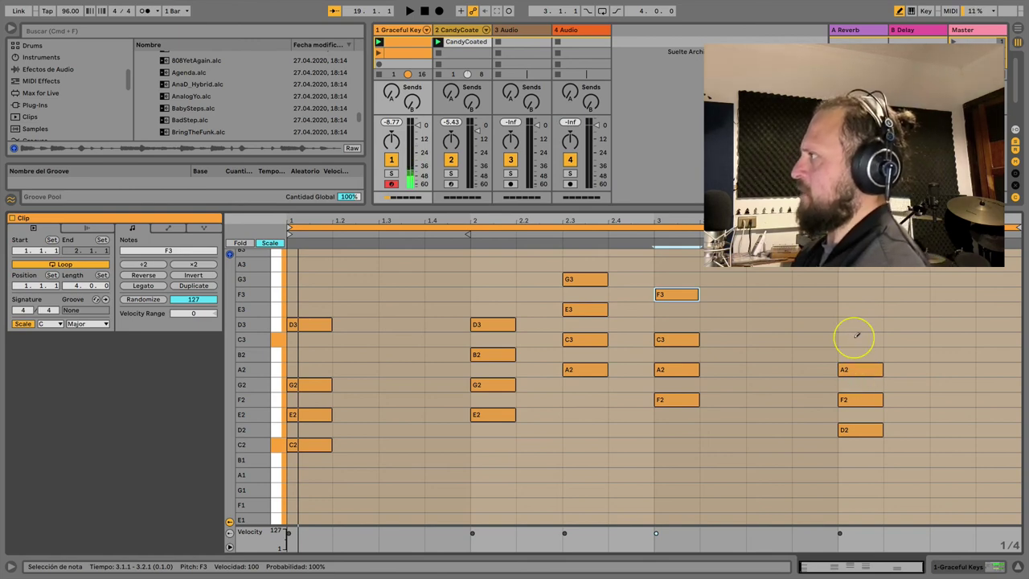
pyautogui.click(856, 279)
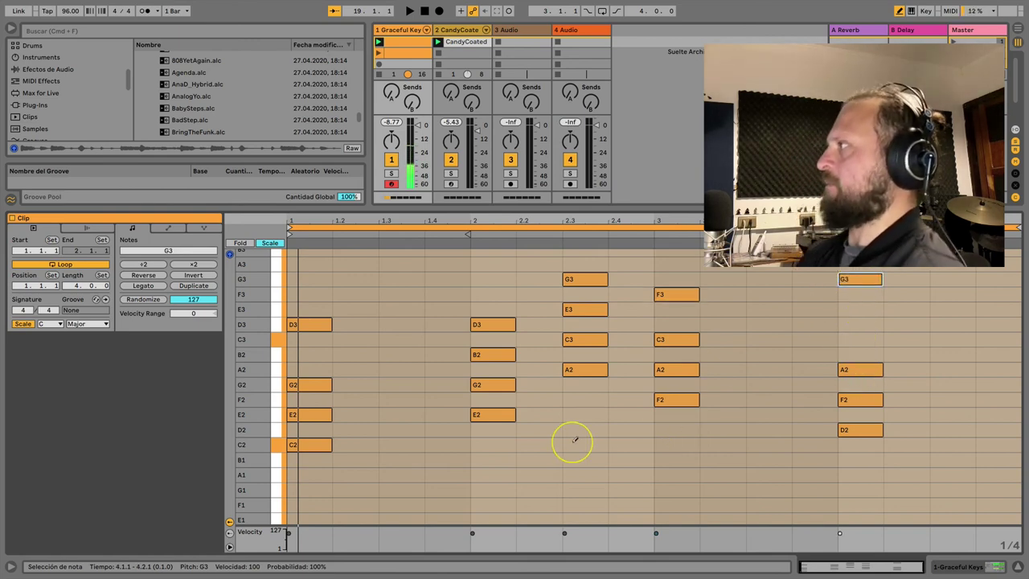
pyautogui.press('space')
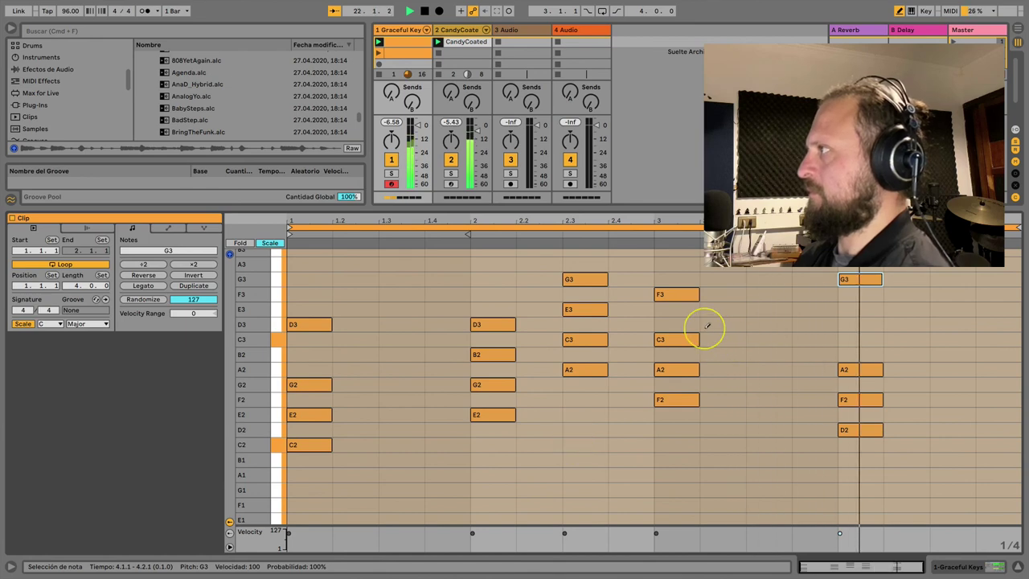
pyautogui.press('space')
# Step: Replace the F3 in bar 3's chord with E3 and play the progression again
pyautogui.click(679, 294)
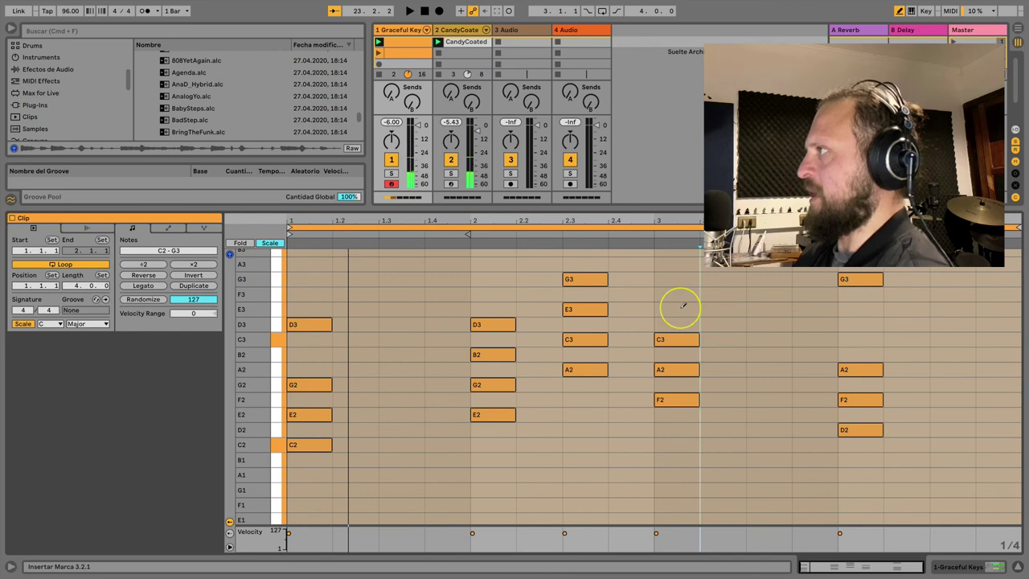
pyautogui.click(680, 308)
pyautogui.press('space')
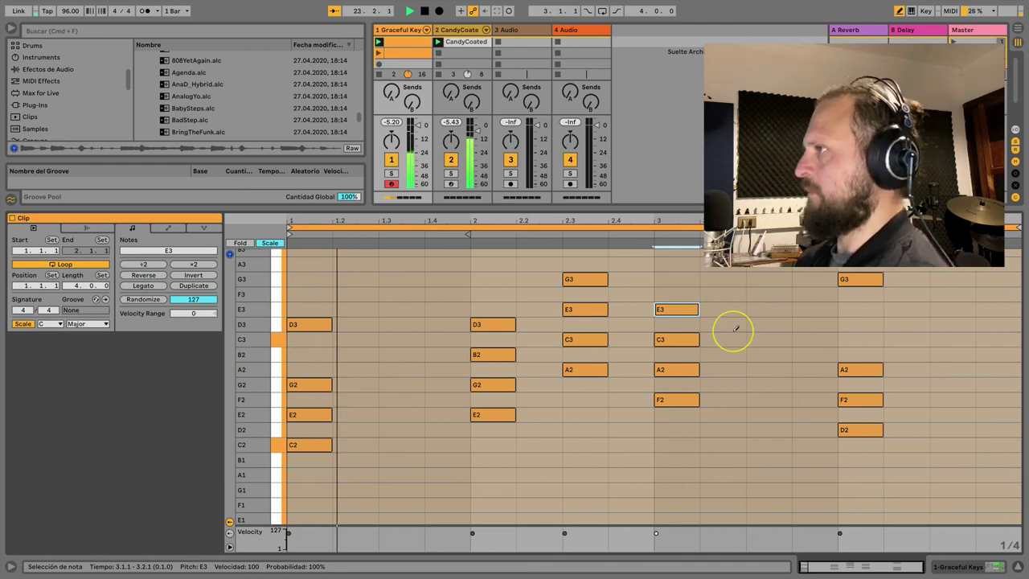
pyautogui.press('space')
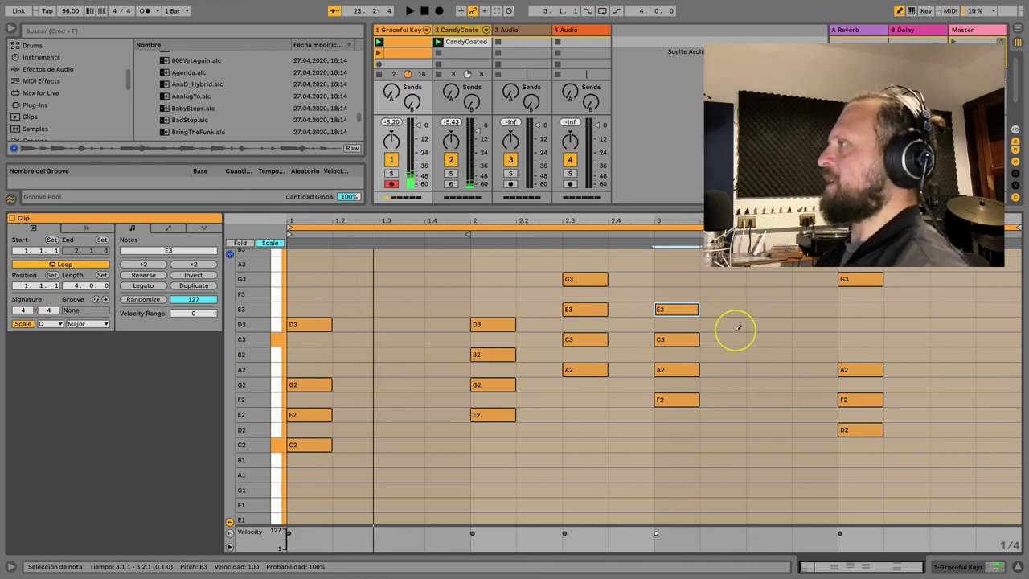